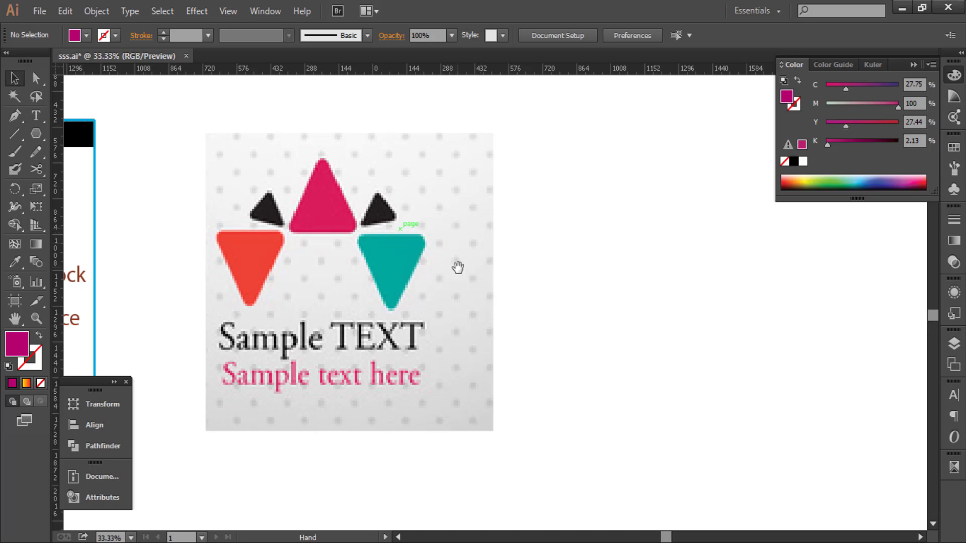
- Trace a closed magenta Pen path over the lower-left red triangle of the reference logo
{"action": "scroll", "coordinate": [418, 261], "scroll_direction": "down", "scroll_amount": 1}
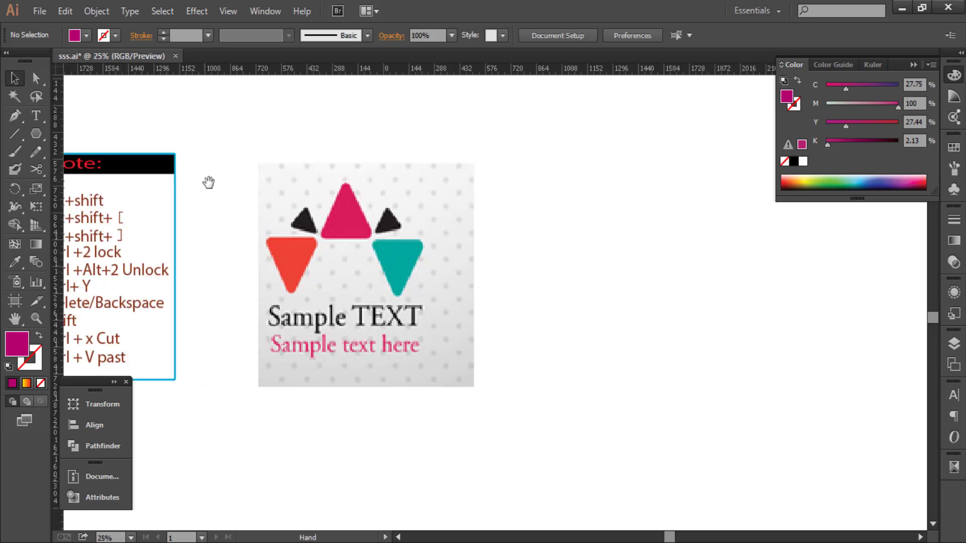
{"action": "left_click_drag", "start_coordinate": [209, 182], "coordinate": [291, 220]}
{"action": "left_click", "coordinate": [15, 116]}
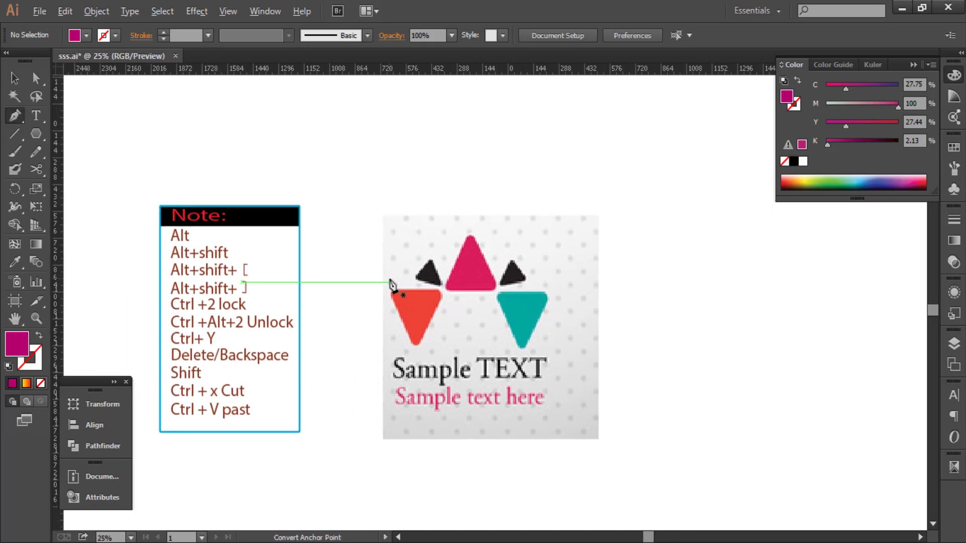
{"action": "scroll", "coordinate": [410, 318], "scroll_direction": "up", "scroll_amount": 3}
{"action": "left_click", "coordinate": [400, 342]}
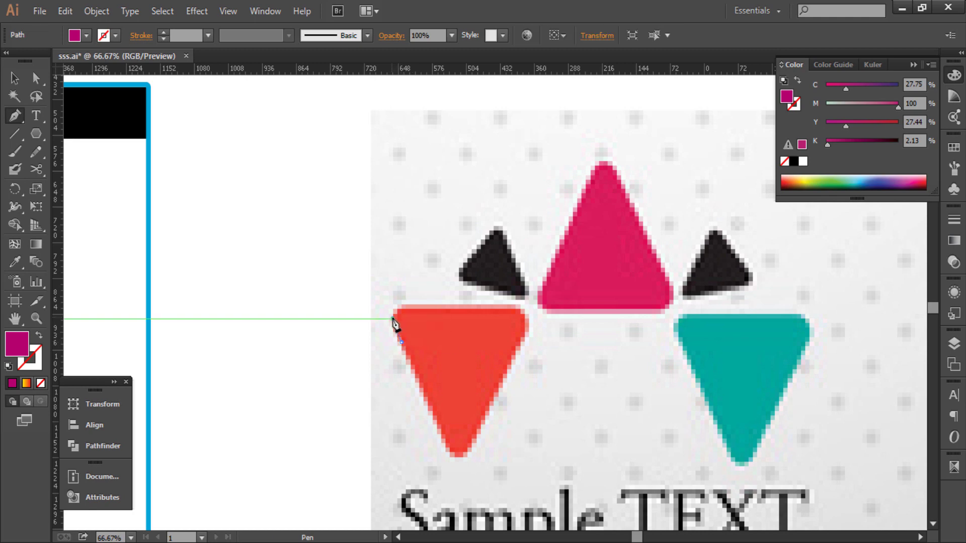
{"action": "left_click", "coordinate": [440, 307]}
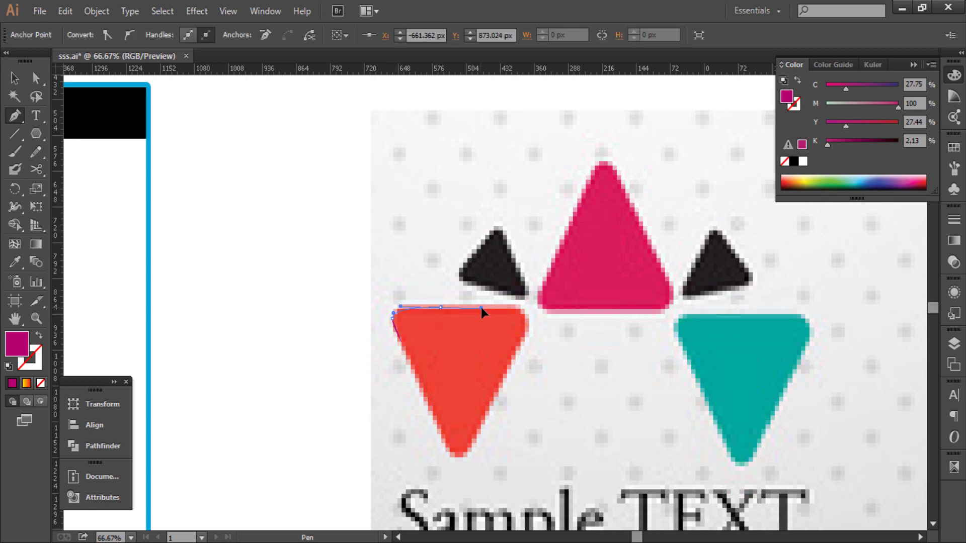
{"action": "mouse_move", "coordinate": [481, 307]}
{"action": "left_mouse_down"}
{"action": "mouse_move", "coordinate": [535, 317]}
{"action": "mouse_move", "coordinate": [515, 357]}
{"action": "left_mouse_up"}
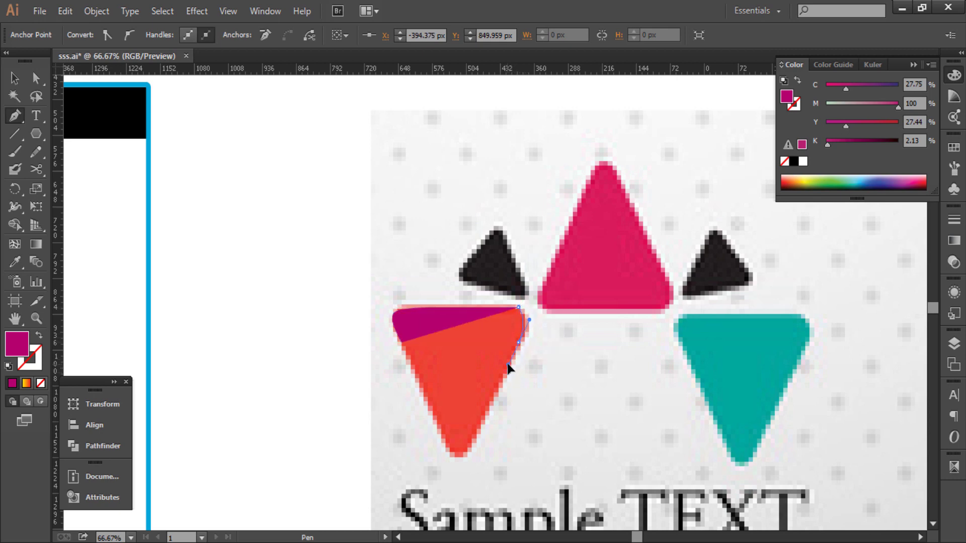
{"action": "left_click_drag", "start_coordinate": [518, 342], "coordinate": [463, 464]}
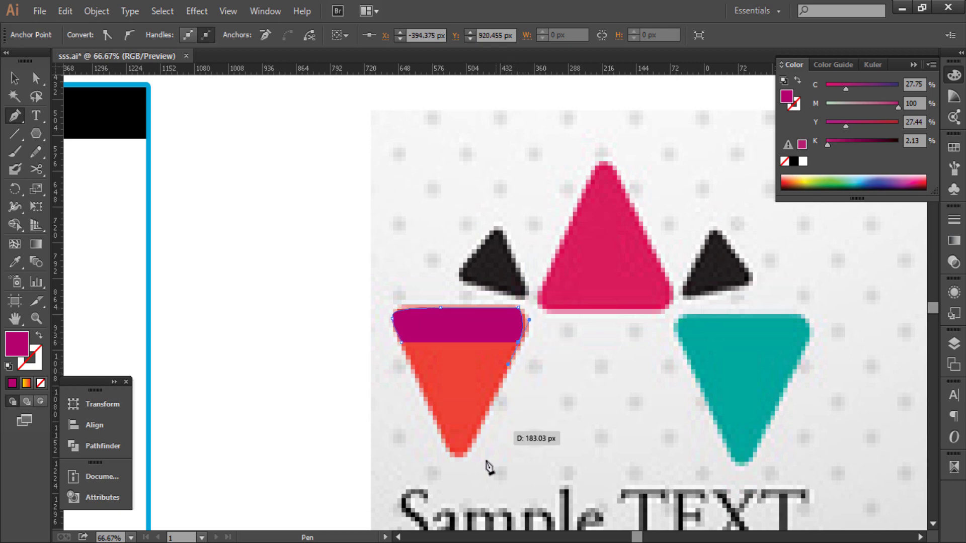
{"action": "left_click", "coordinate": [458, 458]}
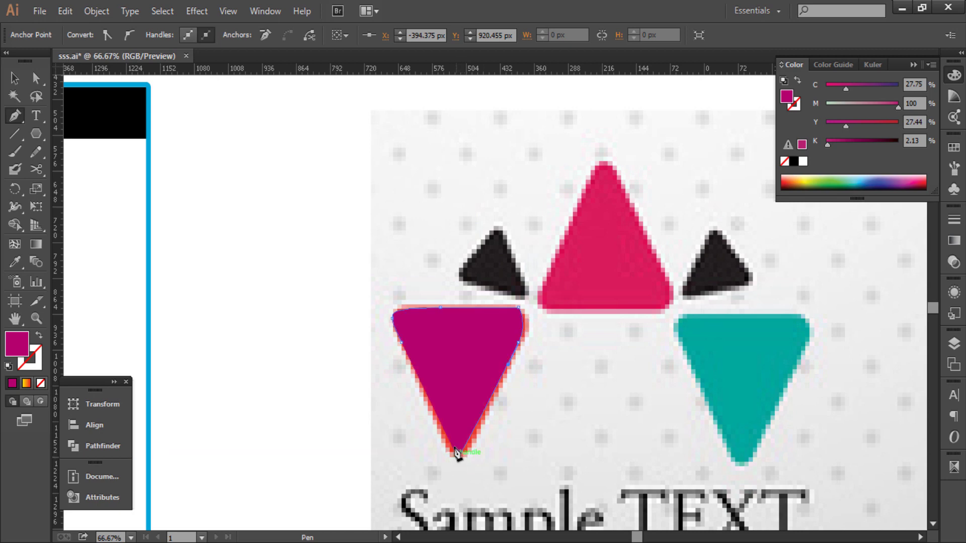
{"action": "left_click", "coordinate": [401, 342]}
{"action": "left_click", "coordinate": [535, 370], "text": "ctrl"}
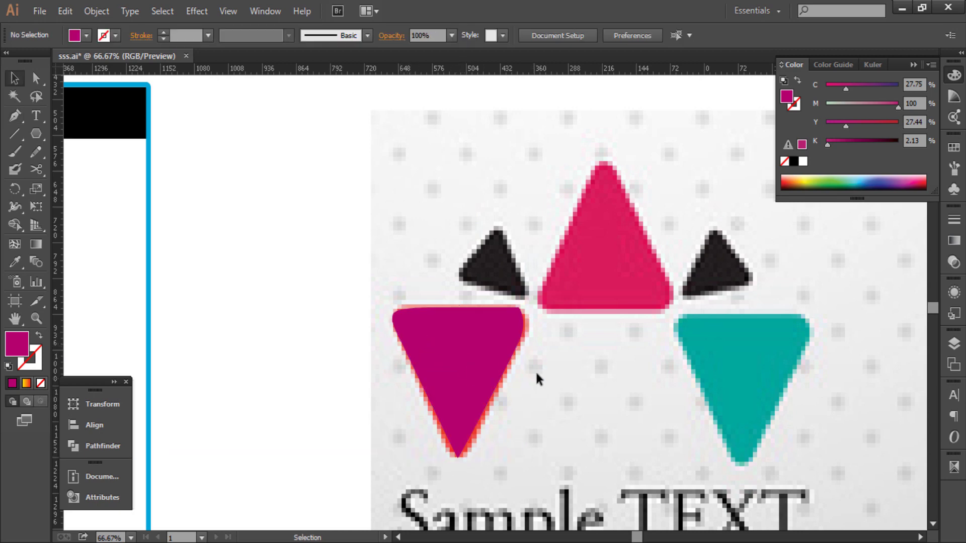
- Nudge the tracing's top-right anchor onto the corner, then delete the first magenta tracing
{"action": "key", "text": "a"}
{"action": "scroll", "coordinate": [519, 325], "scroll_direction": "up", "scroll_amount": 3}
{"action": "left_click_drag", "start_coordinate": [520, 274], "coordinate": [534, 274]}
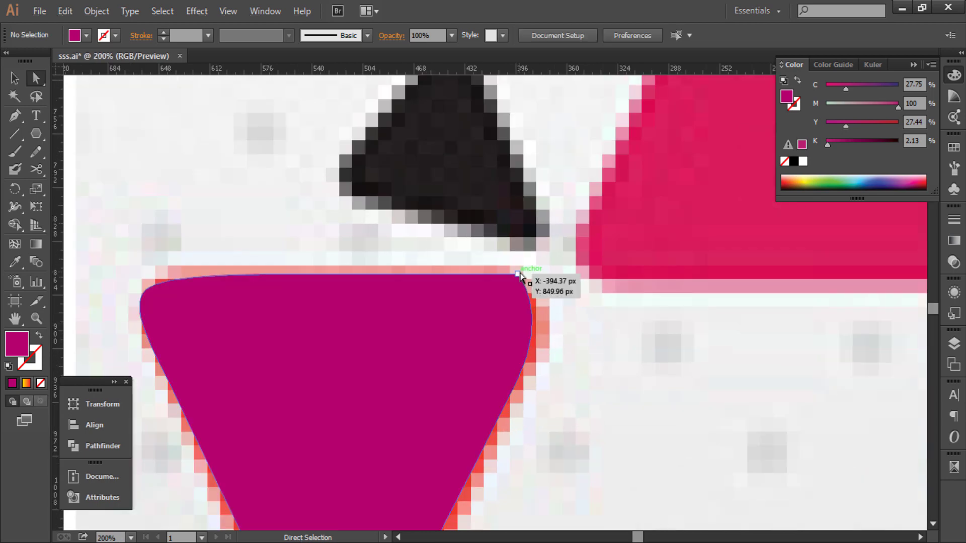
{"action": "left_click", "coordinate": [545, 322]}
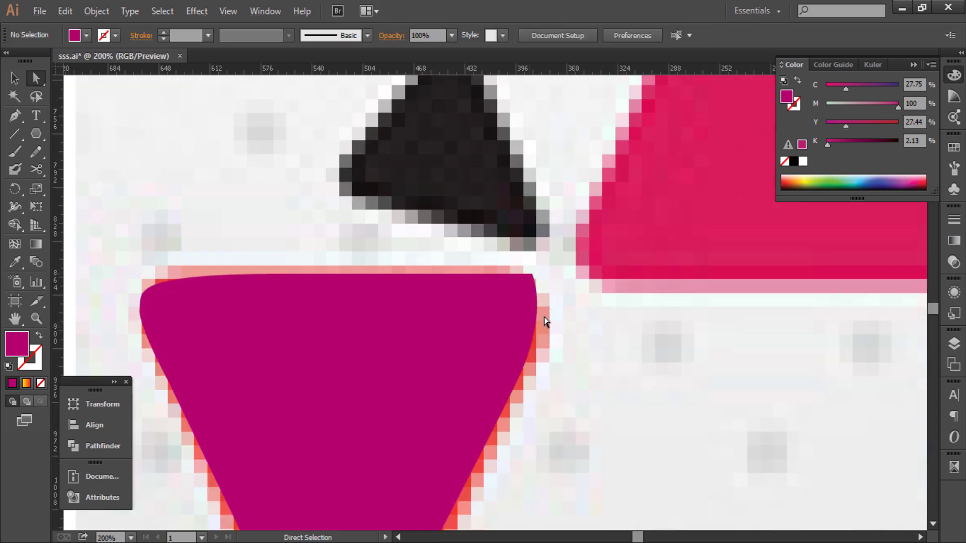
{"action": "left_click", "coordinate": [503, 310]}
{"action": "scroll", "coordinate": [498, 352], "scroll_direction": "down", "scroll_amount": 1, "text": "alt"}
{"action": "left_click", "coordinate": [535, 384]}
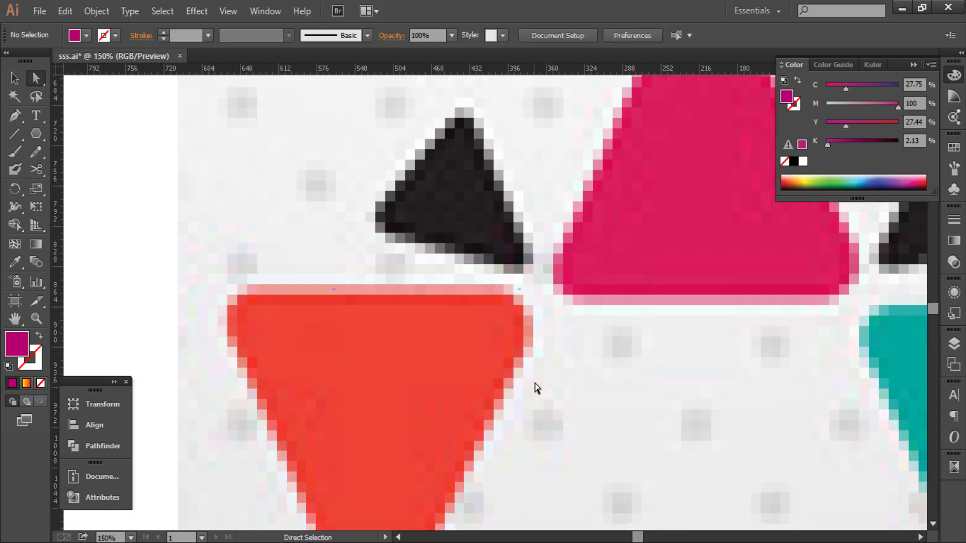
- Start a new Pen path on the red triangle with rounded top-left and top-right corners
{"action": "left_click_drag", "start_coordinate": [289, 287], "coordinate": [269, 189]}
{"action": "scroll", "coordinate": [293, 249], "scroll_direction": "down", "scroll_amount": 1}
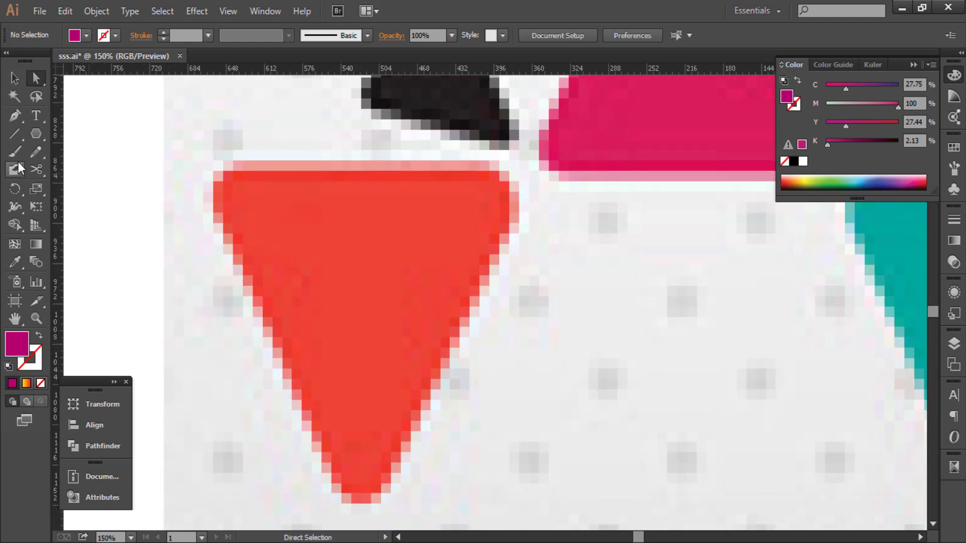
{"action": "left_click", "coordinate": [11, 119]}
{"action": "left_click", "coordinate": [222, 218]}
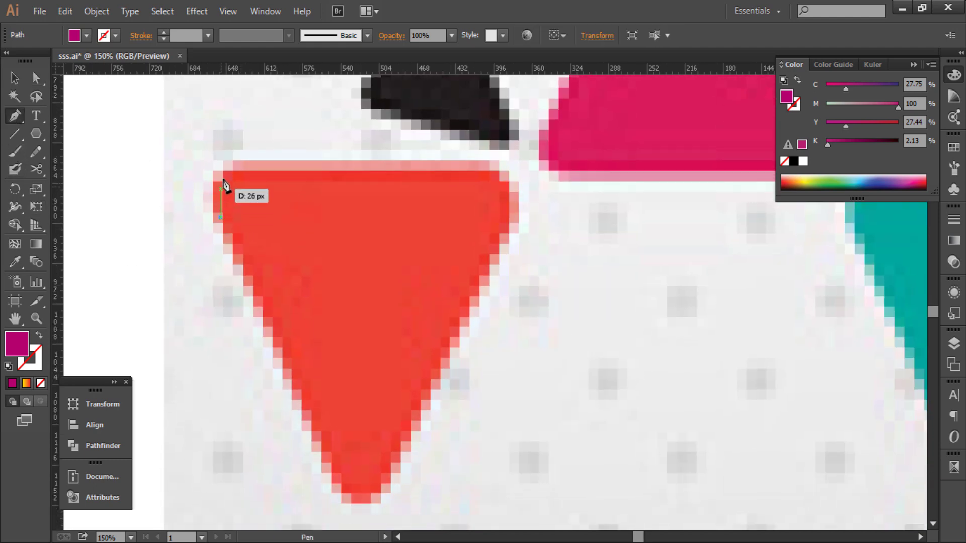
{"action": "left_click", "coordinate": [245, 170]}
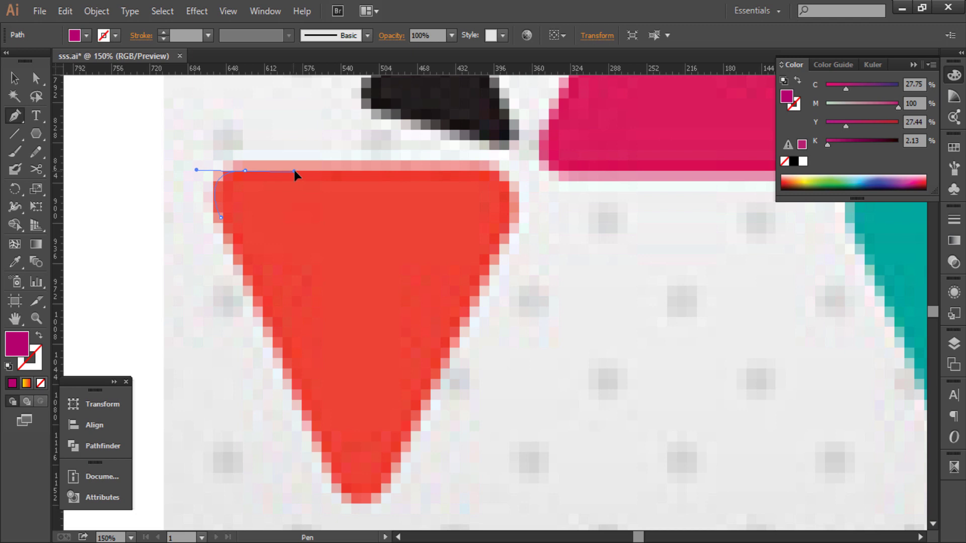
{"action": "left_click_drag", "start_coordinate": [294, 170], "coordinate": [296, 170]}
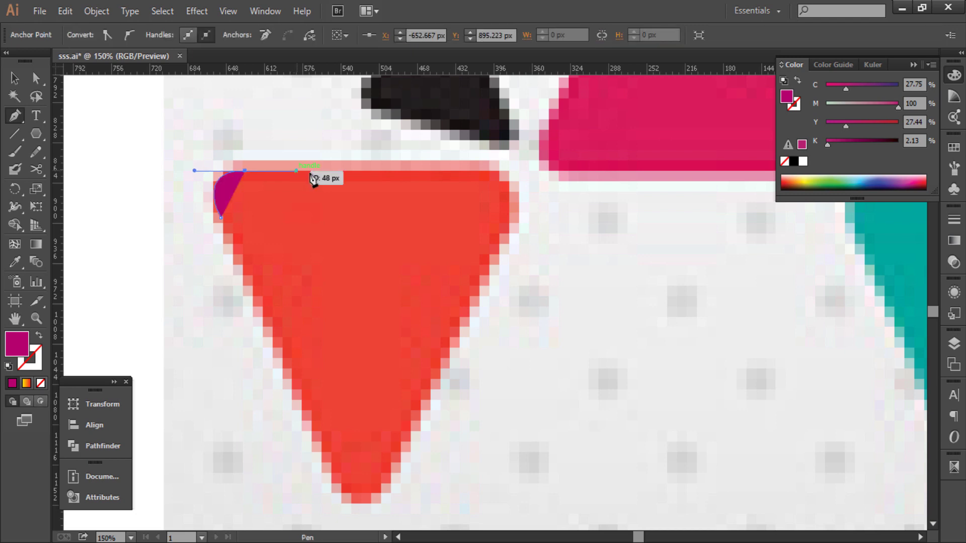
{"action": "left_click", "coordinate": [492, 171]}
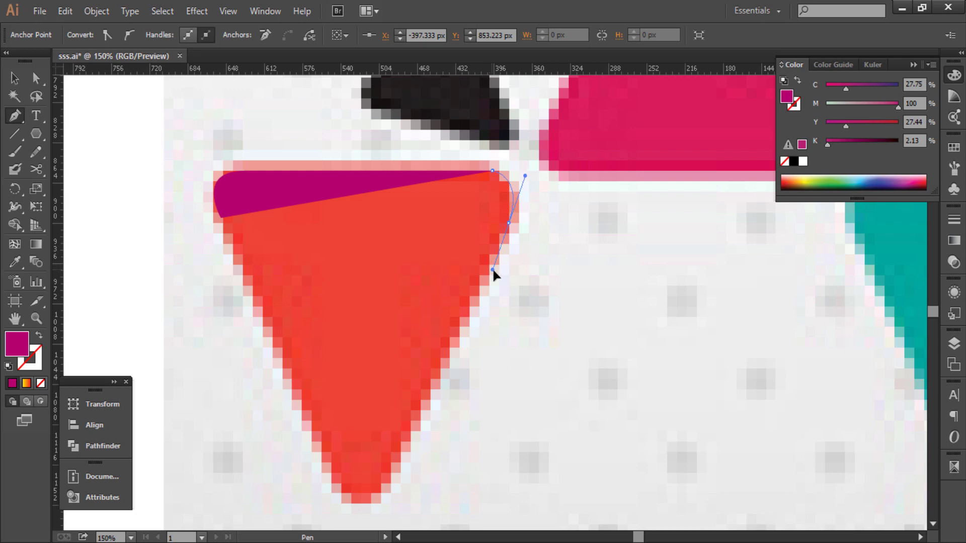
{"action": "left_click_drag", "start_coordinate": [493, 271], "coordinate": [491, 269]}
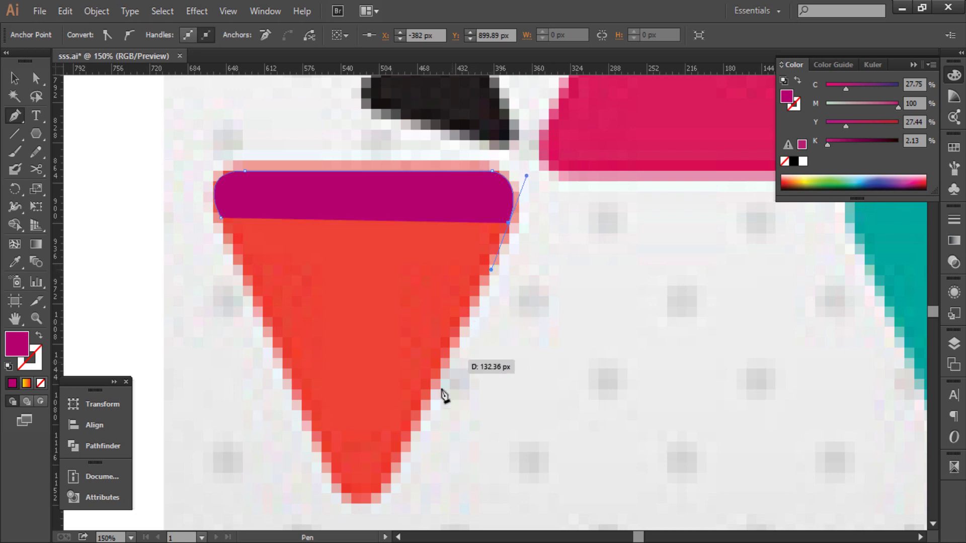
- Add the curved bottom tip and a left-edge anchor, and close the redrawn triangle
{"action": "left_click_drag", "start_coordinate": [363, 501], "coordinate": [355, 505]}
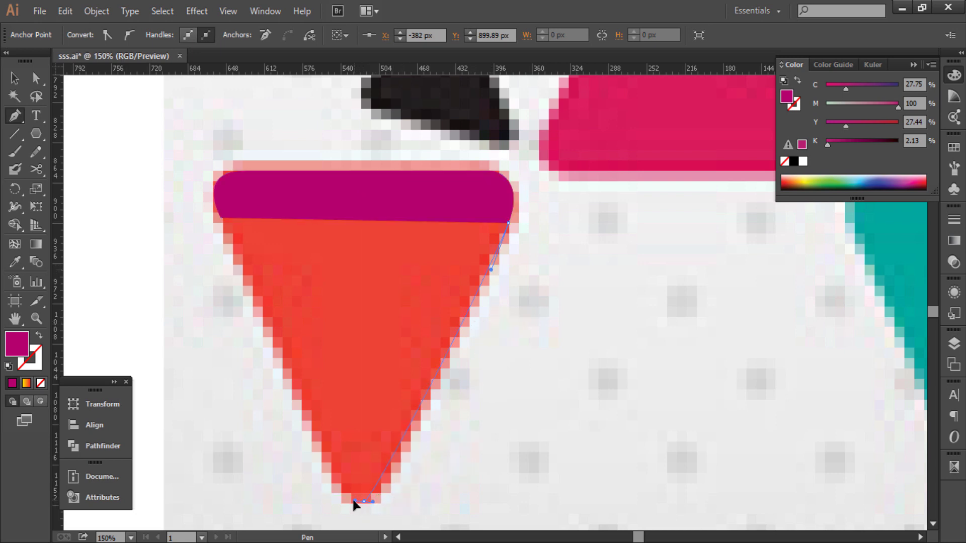
{"action": "left_click", "coordinate": [363, 502]}
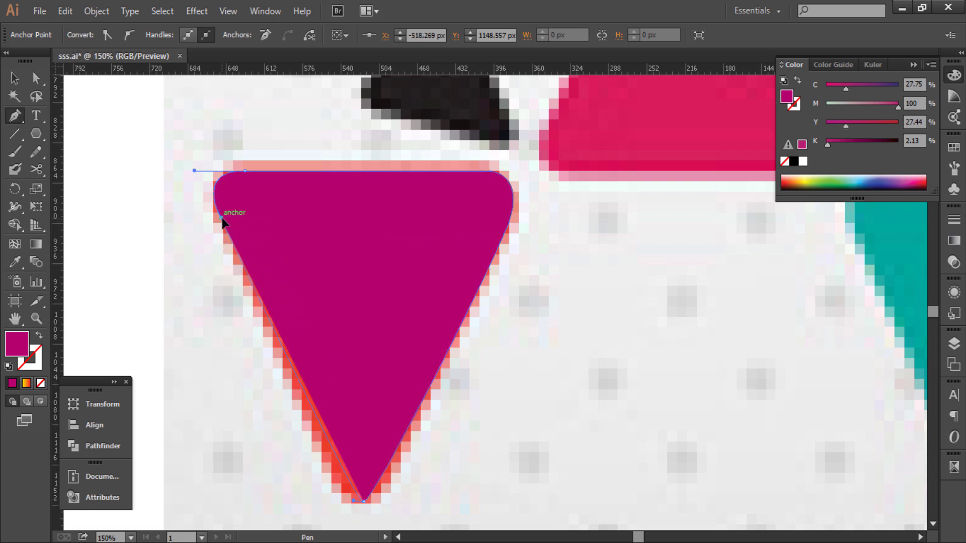
{"action": "left_click_drag", "start_coordinate": [221, 218], "coordinate": [221, 205]}
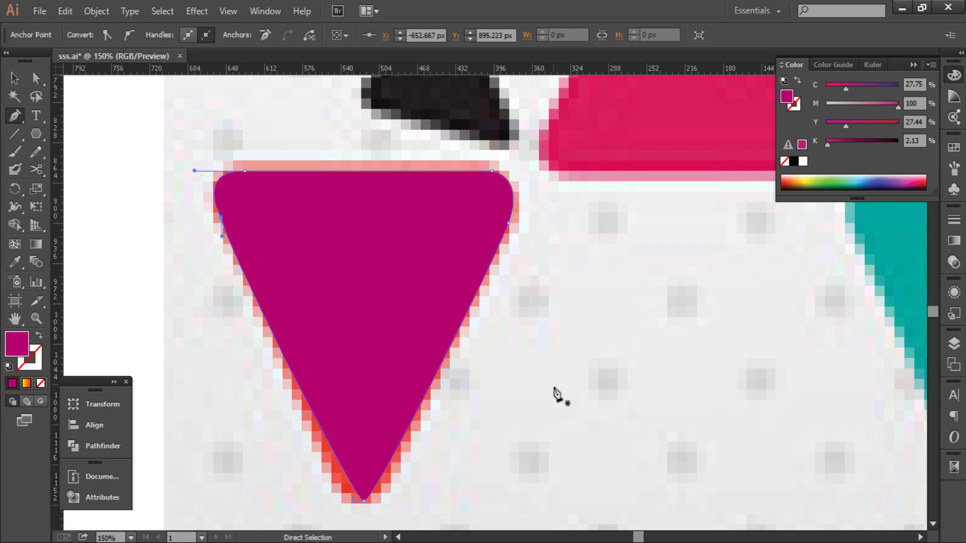
{"action": "key", "text": "ctrl+z"}
{"action": "key", "text": "ctrl+z"}
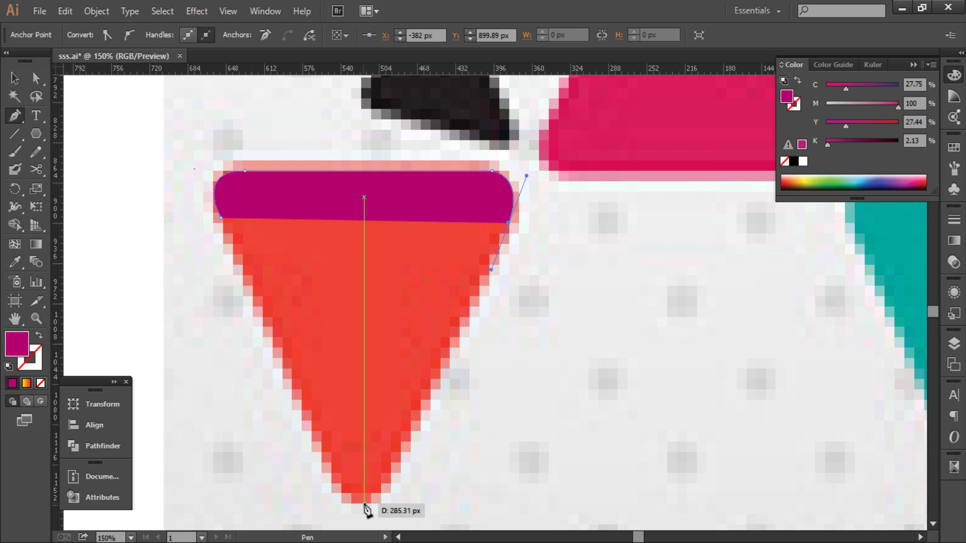
{"action": "mouse_move", "coordinate": [362, 501]}
{"action": "left_mouse_down"}
{"action": "mouse_move", "coordinate": [351, 500]}
{"action": "mouse_move", "coordinate": [370, 511]}
{"action": "mouse_move", "coordinate": [343, 490]}
{"action": "left_mouse_up"}
{"action": "key", "text": "ctrl+z"}
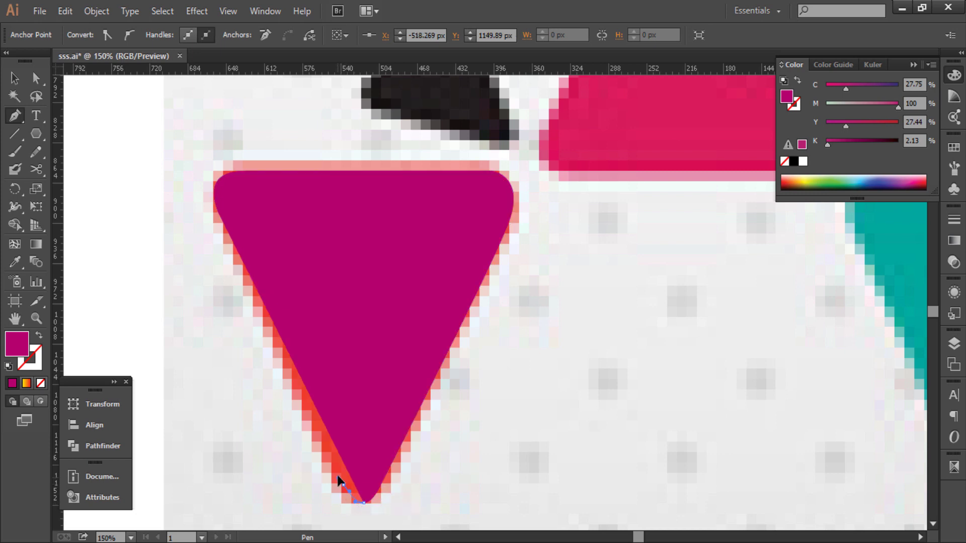
{"action": "left_click", "coordinate": [337, 475]}
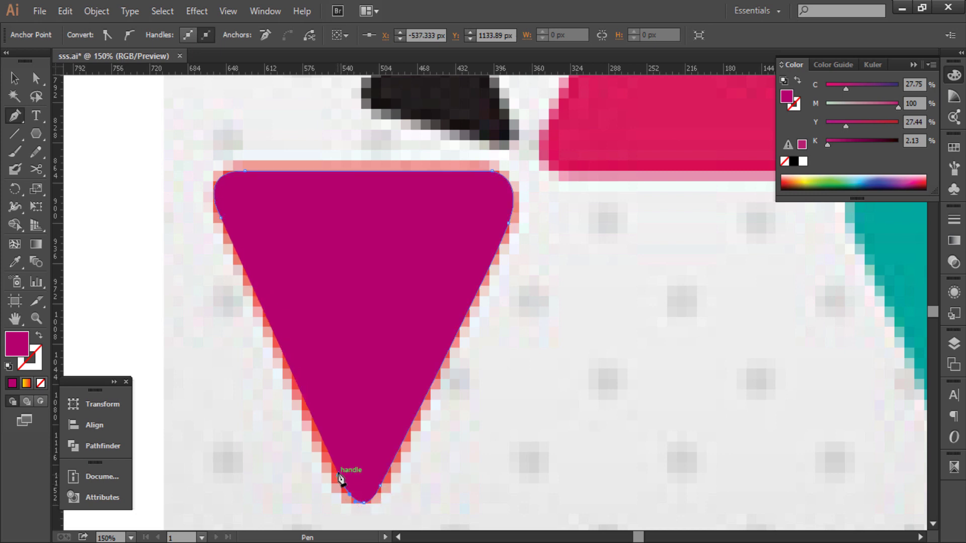
{"action": "left_click", "coordinate": [223, 224]}
{"action": "left_click", "coordinate": [529, 323], "text": "ctrl"}
{"action": "key", "text": "ctrl+0"}
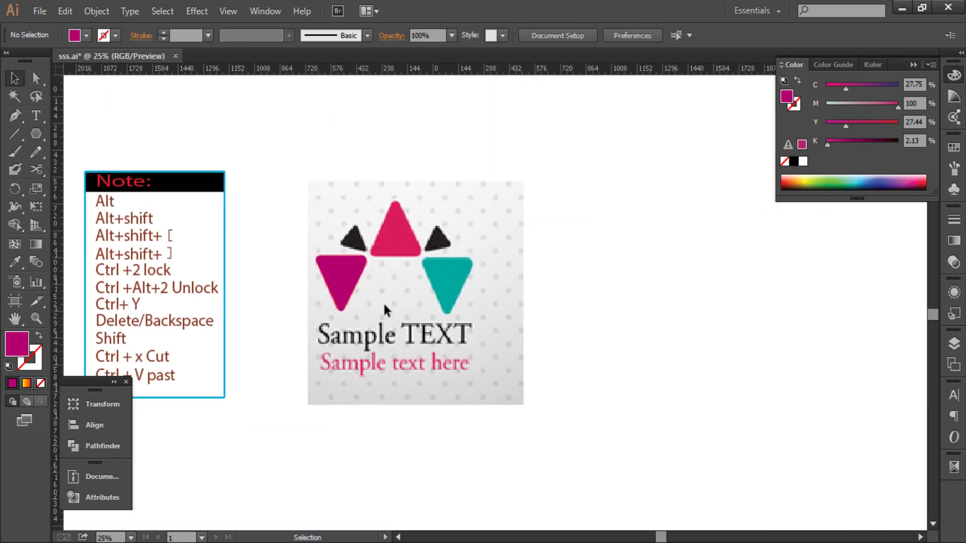
- Swap the tracing's fill and stroke, then fill it with the reference triangle's red
{"action": "scroll", "coordinate": [385, 307], "scroll_direction": "up", "scroll_amount": 1}
{"action": "left_click", "coordinate": [308, 246]}
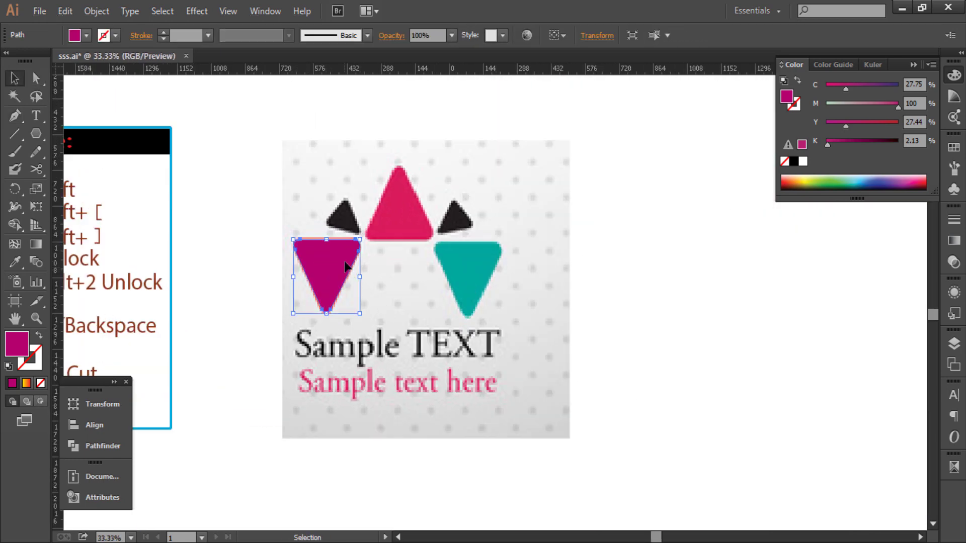
{"action": "key", "text": "shift+x"}
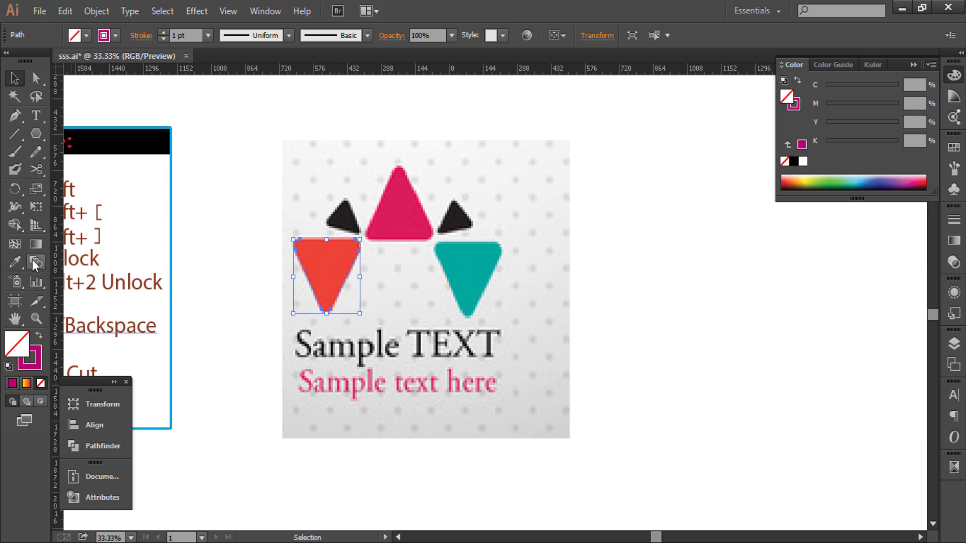
{"action": "left_click", "coordinate": [14, 261]}
{"action": "left_click", "coordinate": [322, 259]}
{"action": "key", "text": "v"}
{"action": "left_click", "coordinate": [406, 287]}
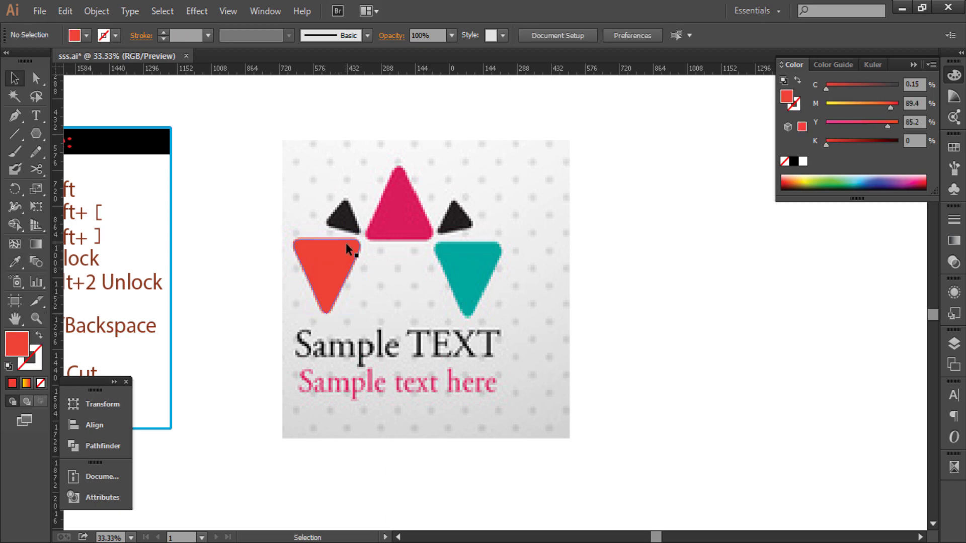
- Alt+Shift-drag a copy of the red triangle onto the teal triangle on the right
{"action": "left_click", "coordinate": [345, 243]}
{"action": "scroll", "coordinate": [165, 194], "scroll_direction": "left", "scroll_amount": 3}
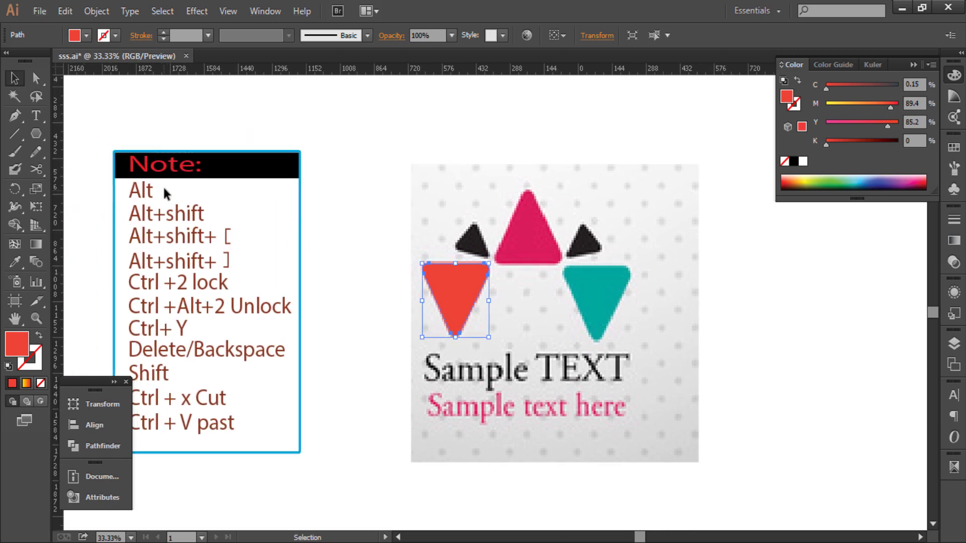
{"action": "scroll", "coordinate": [483, 302], "scroll_direction": "right", "scroll_amount": 3}
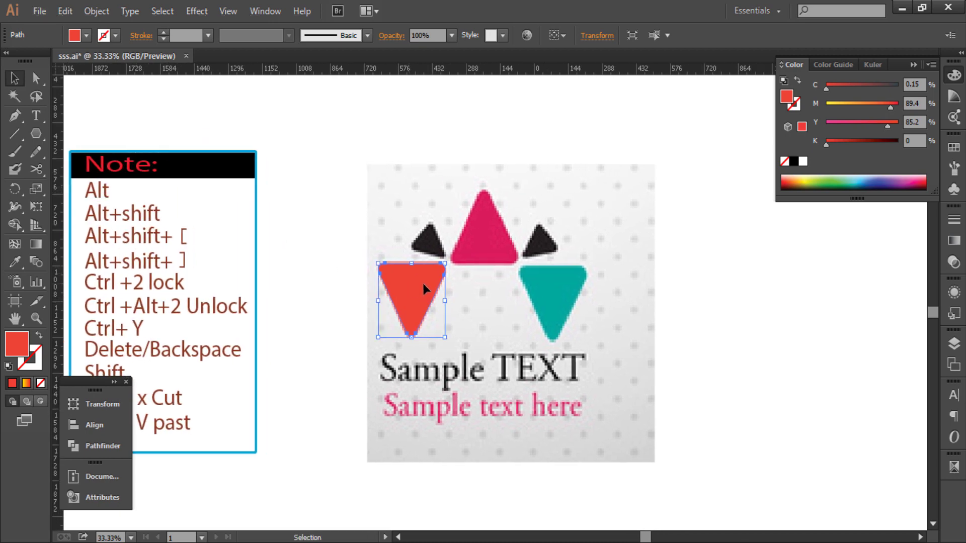
{"action": "left_click_drag", "start_coordinate": [411, 301], "coordinate": [552, 302]}
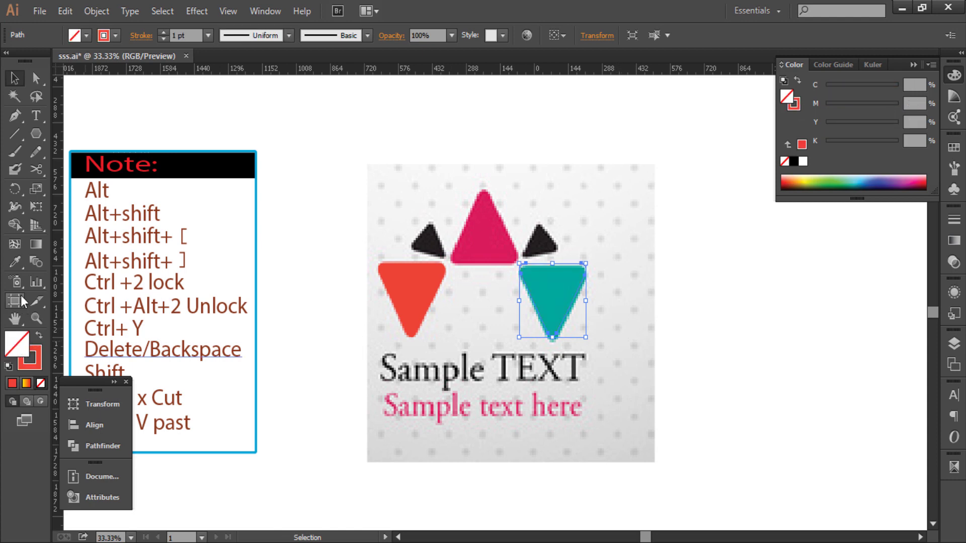
- Fill the copied right-hand triangle with the reference teal
{"action": "left_click", "coordinate": [15, 262]}
{"action": "left_click", "coordinate": [571, 281]}
{"action": "key", "text": "v"}
{"action": "left_click", "coordinate": [677, 318]}
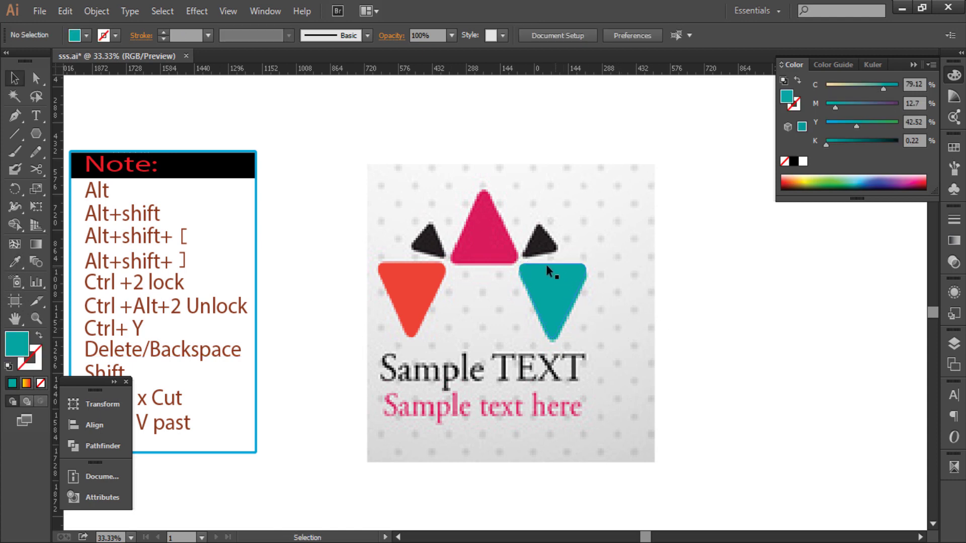
- Alt-drag a copy of the teal triangle upward and fill it magenta for the top triangle
{"action": "mouse_move", "coordinate": [548, 276]}
{"action": "left_mouse_down"}
{"action": "mouse_move", "coordinate": [577, 127]}
{"action": "mouse_move", "coordinate": [518, 259]}
{"action": "left_mouse_up"}
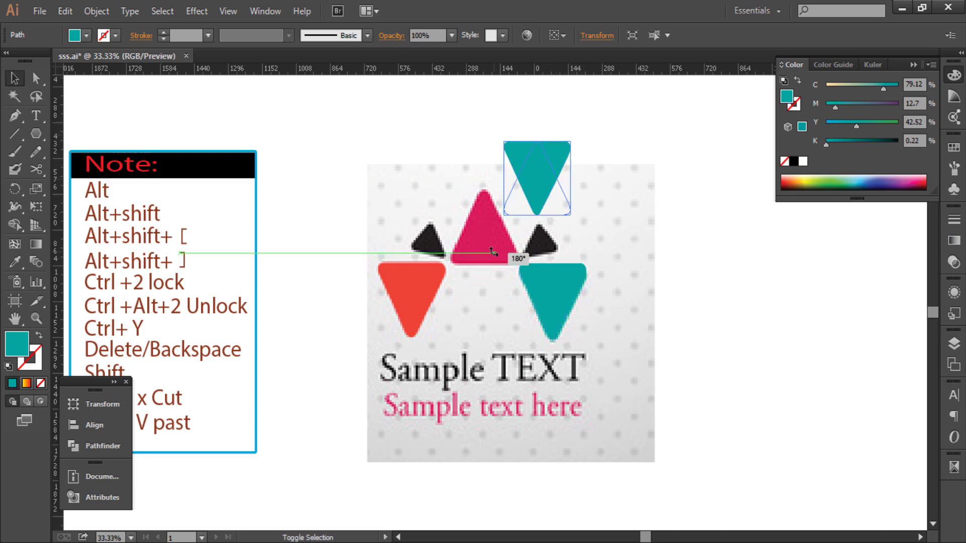
{"action": "left_click", "coordinate": [16, 262]}
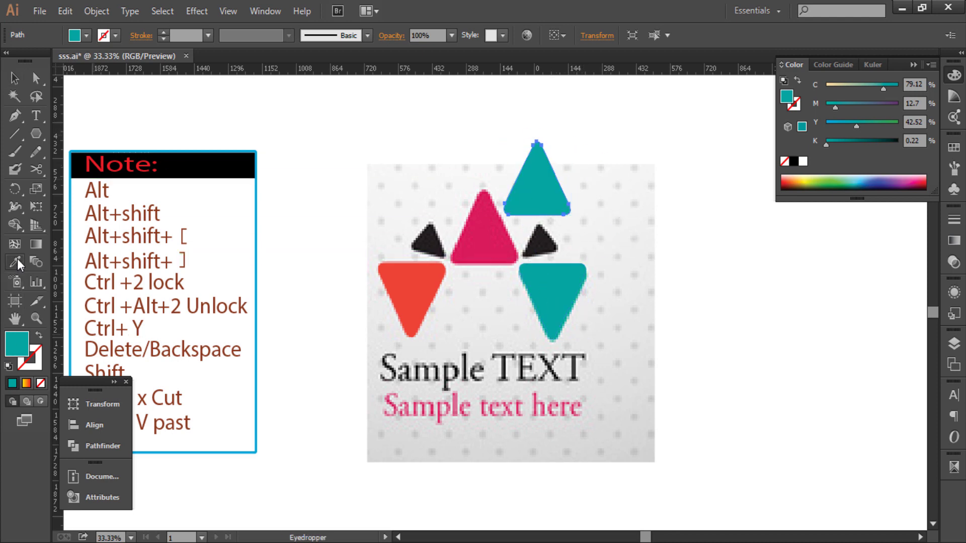
{"action": "left_click", "coordinate": [505, 231]}
{"action": "key", "text": "v"}
- Move a small magenta copy over the left black triangle and rotate it
{"action": "mouse_move", "coordinate": [527, 195]}
{"action": "left_mouse_down"}
{"action": "mouse_move", "coordinate": [491, 228]}
{"action": "mouse_move", "coordinate": [422, 176]}
{"action": "left_mouse_up"}
{"action": "left_click", "coordinate": [518, 264]}
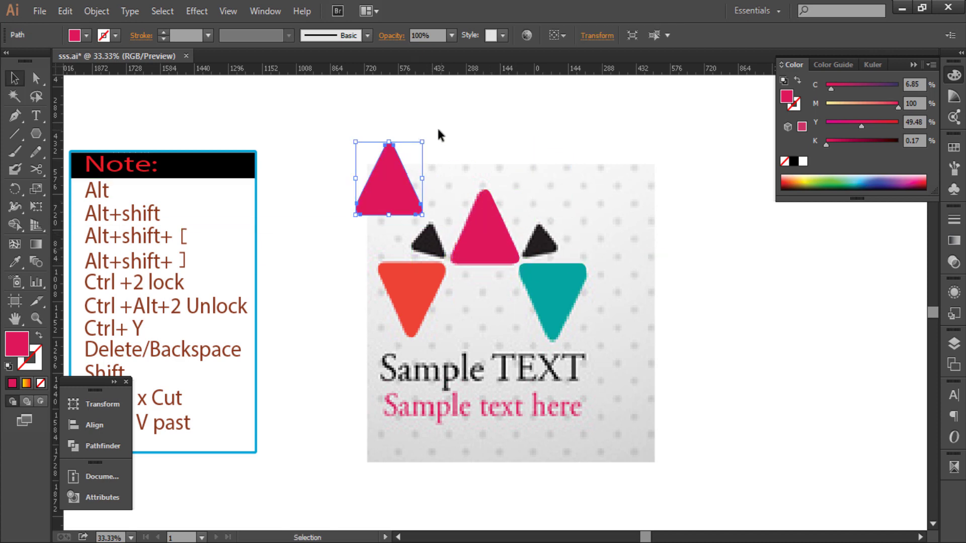
{"action": "mouse_move", "coordinate": [427, 143]}
{"action": "left_mouse_down"}
{"action": "mouse_move", "coordinate": [387, 137]}
{"action": "mouse_move", "coordinate": [401, 186]}
{"action": "mouse_move", "coordinate": [434, 242]}
{"action": "mouse_move", "coordinate": [442, 235]}
{"action": "left_mouse_up"}
- Enlarge the small triangle to cover the left black piece and fill it black
{"action": "scroll", "coordinate": [442, 235], "scroll_direction": "up", "scroll_amount": 3}
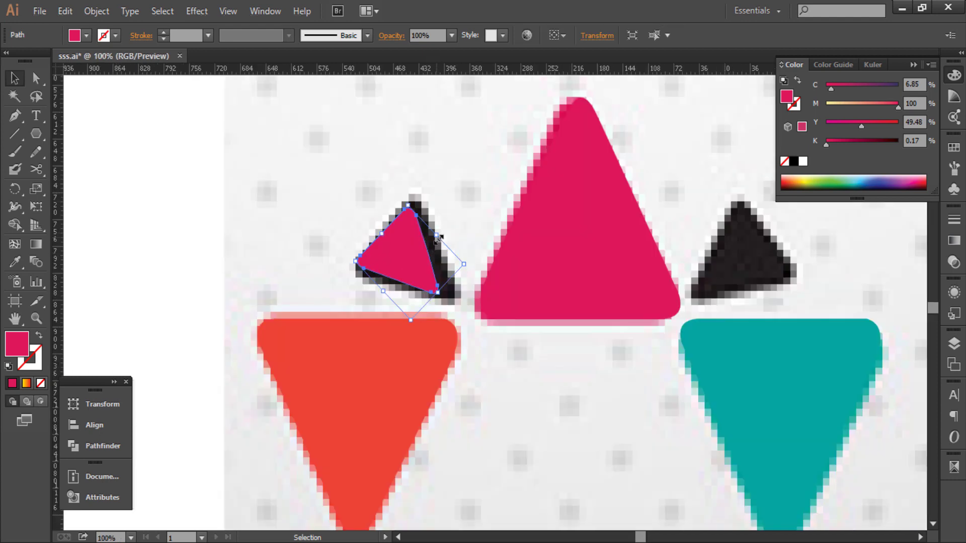
{"action": "left_click_drag", "start_coordinate": [438, 236], "coordinate": [446, 223]}
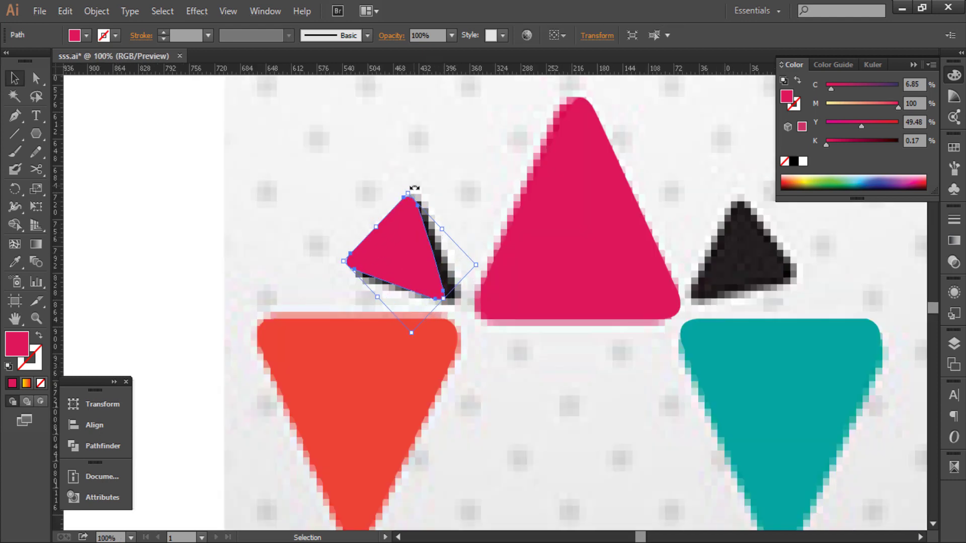
{"action": "scroll", "coordinate": [415, 196], "scroll_direction": "down", "scroll_amount": 2}
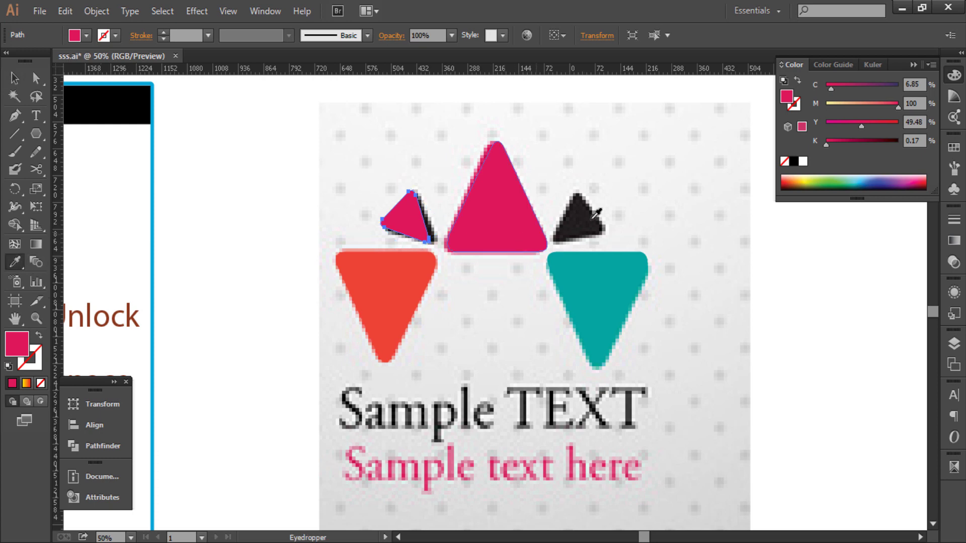
{"action": "left_click", "coordinate": [579, 219]}
{"action": "key", "text": "v"}
{"action": "left_click", "coordinate": [624, 271]}
{"action": "left_click", "coordinate": [411, 220]}
- Duplicate the black triangle, rotate the copy -45°, and place it over the right black piece
{"action": "left_click_drag", "start_coordinate": [411, 219], "coordinate": [634, 201]}
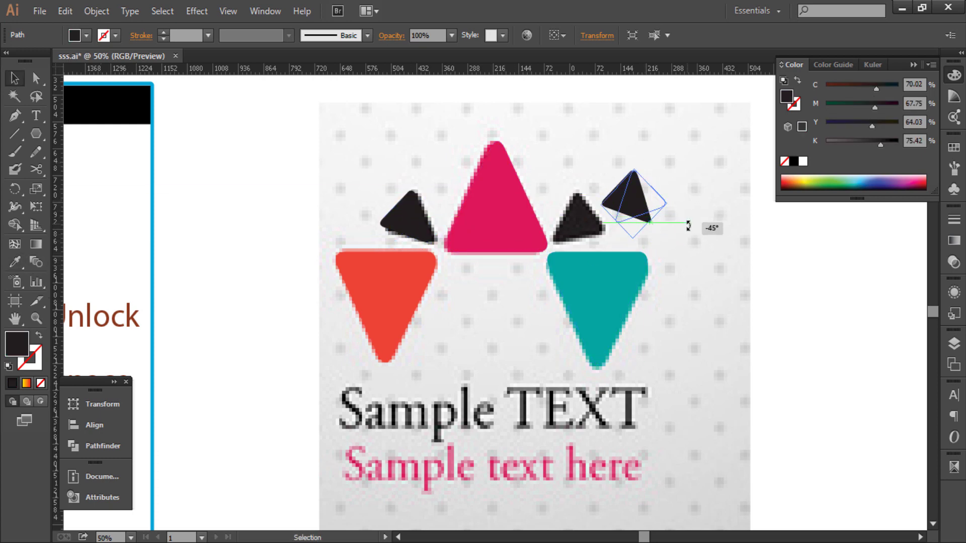
{"action": "left_click_drag", "start_coordinate": [639, 165], "coordinate": [681, 229]}
{"action": "left_click", "coordinate": [680, 228]}
{"action": "left_click_drag", "start_coordinate": [633, 202], "coordinate": [601, 217]}
{"action": "key", "text": "ctrl+minus"}
- Delete the background reference image from behind the traced triangles
{"action": "left_click", "coordinate": [754, 333]}
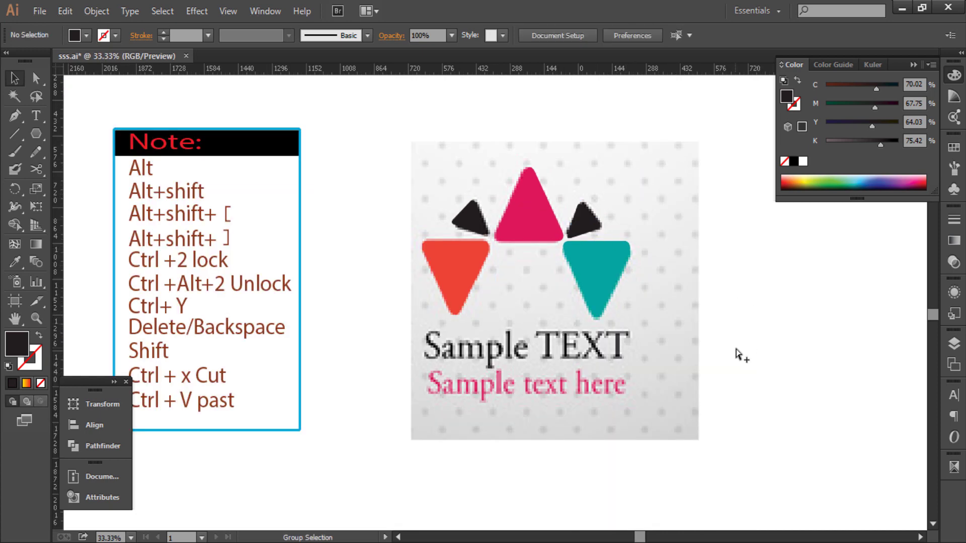
{"action": "left_click", "coordinate": [653, 371]}
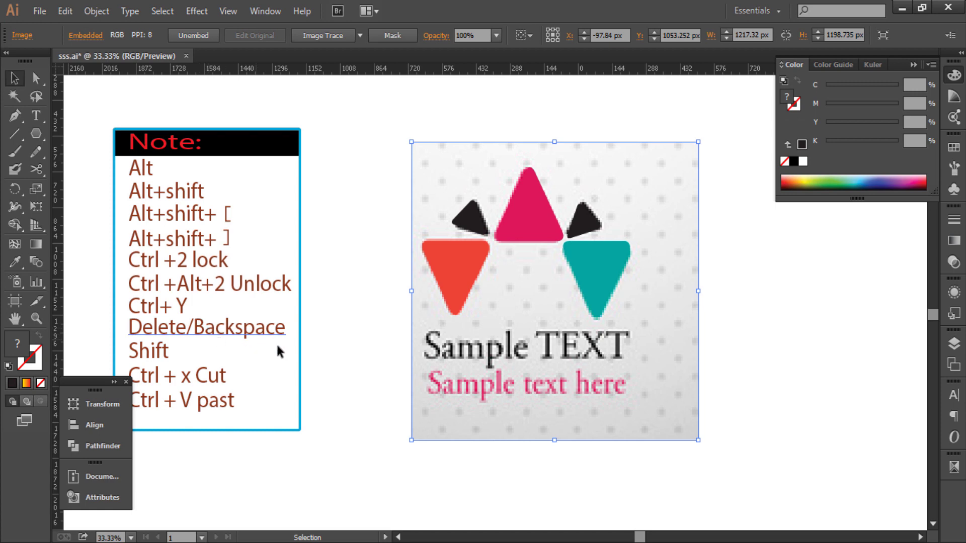
{"action": "key", "text": "Delete"}
{"action": "left_click_drag", "start_coordinate": [633, 361], "coordinate": [524, 380]}
- Type 'Compnay Name' as a text line below the triangles
{"action": "left_click", "coordinate": [32, 119]}
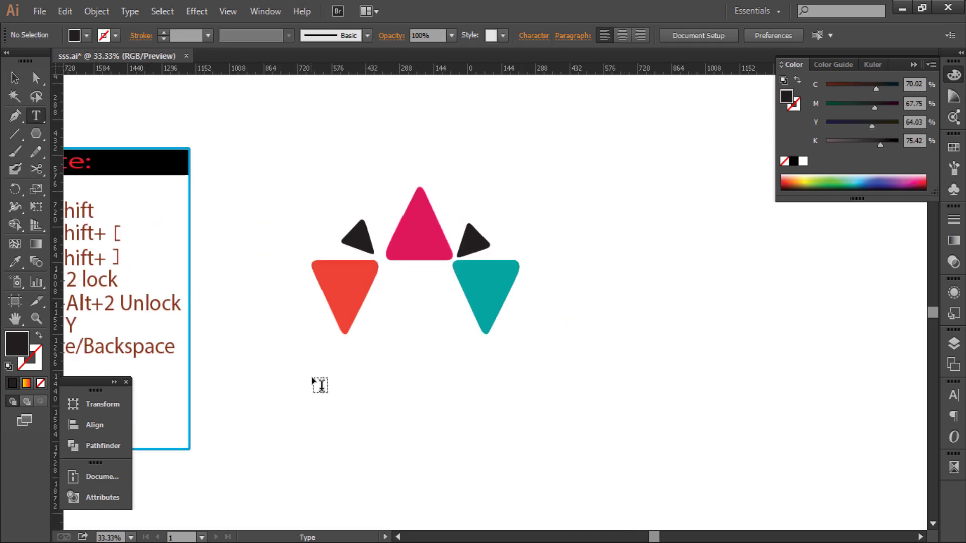
{"action": "left_click", "coordinate": [320, 381]}
{"action": "type", "text": "Compnay"}
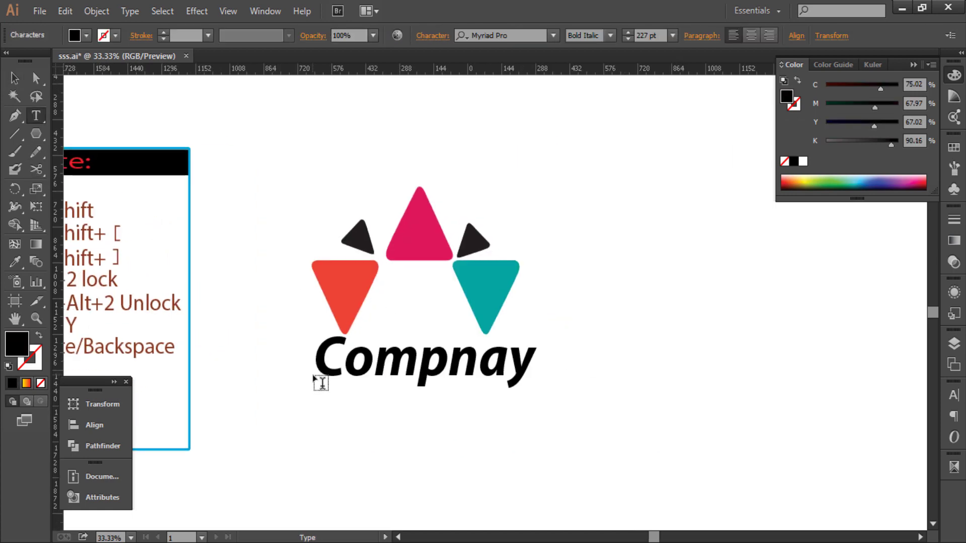
{"action": "type", "text": " na"}
{"action": "key", "text": "BackSpace"}
{"action": "key", "text": "BackSpace"}
{"action": "key", "text": "BackSpace"}
{"action": "type", "text": "n"}
{"action": "key", "text": "BackSpace"}
{"action": "type", "text": "Nma"}
{"action": "key", "text": "BackSpace"}
{"action": "key", "text": "BackSpace"}
{"action": "type", "text": "ame"}
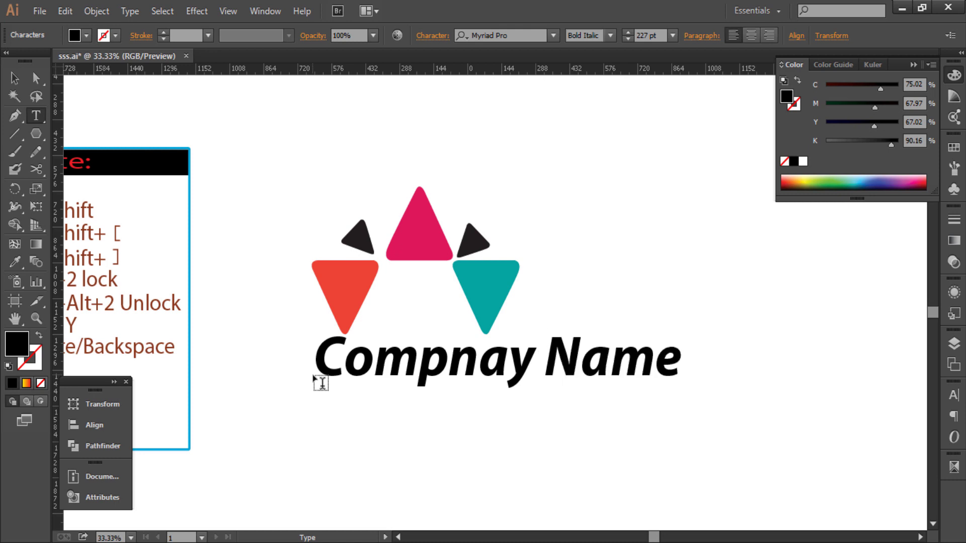
{"action": "left_click", "coordinate": [14, 78]}
- Copy the name line below it and retype the copy as 'Sologan Here'
{"action": "left_click", "coordinate": [425, 383]}
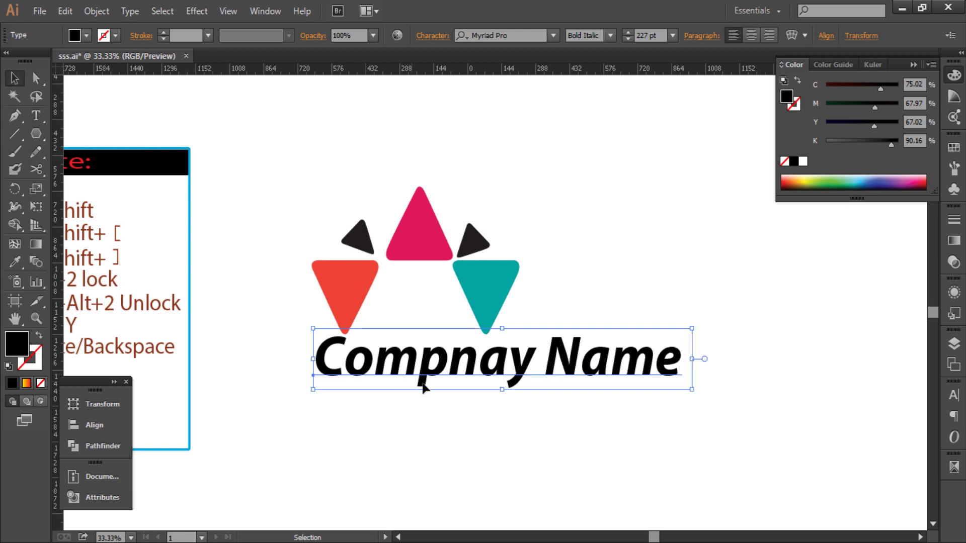
{"action": "left_click_drag", "start_coordinate": [425, 384], "coordinate": [430, 427]}
{"action": "double_click", "coordinate": [432, 415]}
{"action": "type", "text": "s"}
{"action": "key", "text": "BackSpace"}
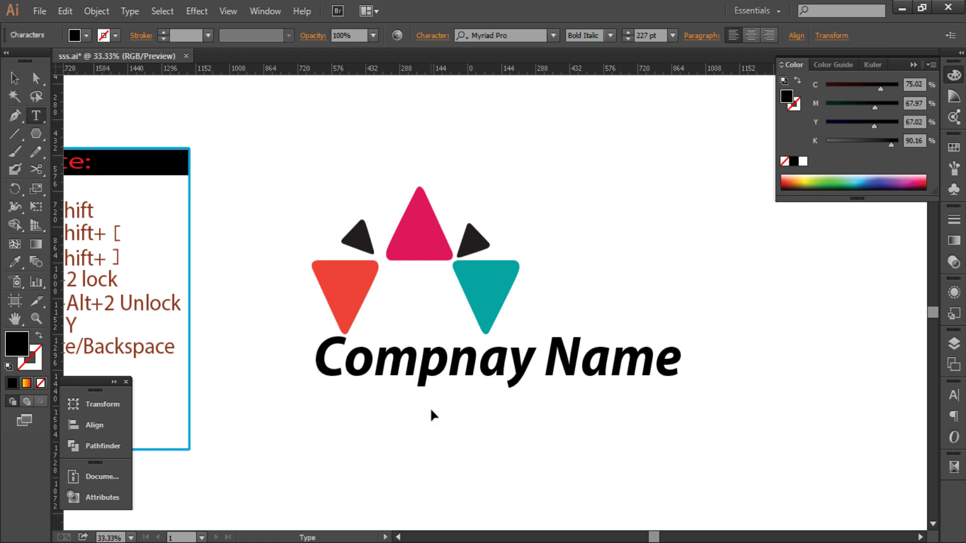
{"action": "type", "text": "Sologan"}
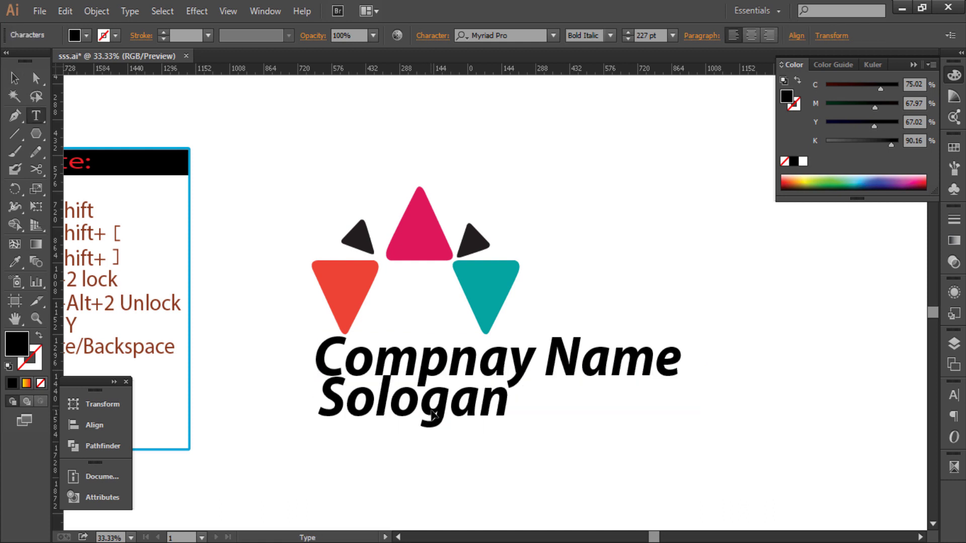
{"action": "type", "text": " her"}
{"action": "key", "text": "BackSpace"}
{"action": "key", "text": "BackSpace"}
{"action": "key", "text": "BackSpace"}
{"action": "key", "text": "BackSpace"}
{"action": "type", "text": "Here"}
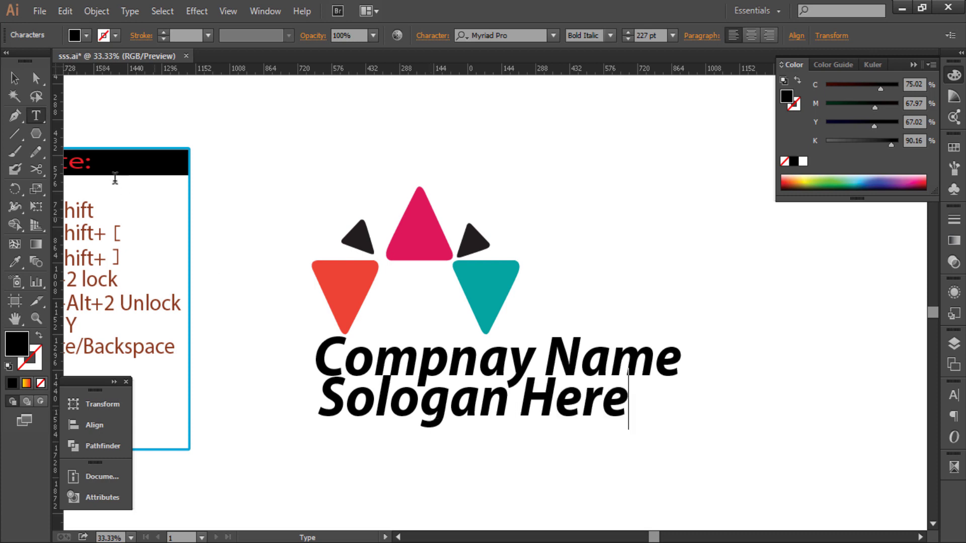
{"action": "left_click", "coordinate": [14, 80]}
{"action": "left_click", "coordinate": [254, 143]}
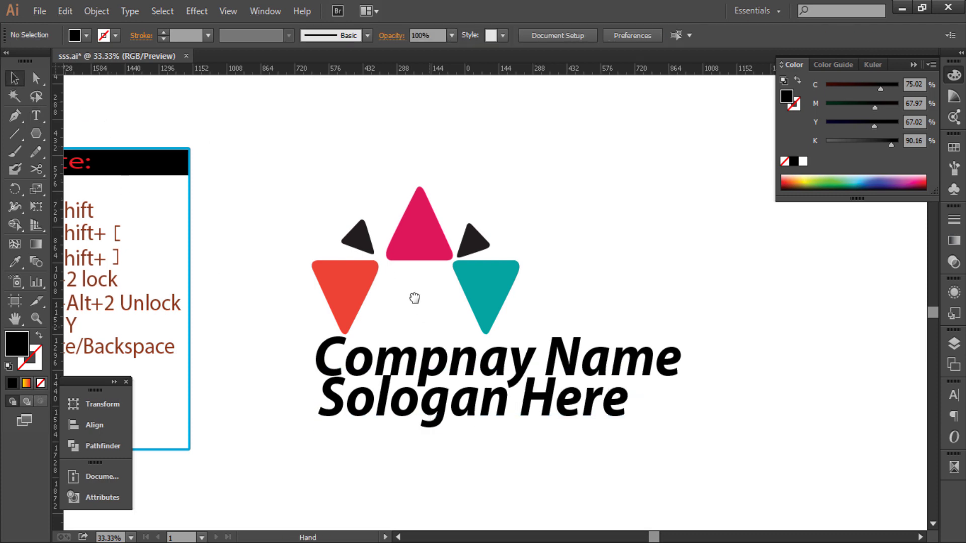
- Shrink 'Sologan Here' and position it centred under the logo
{"action": "left_click_drag", "start_coordinate": [413, 297], "coordinate": [393, 261]}
{"action": "left_click_drag", "start_coordinate": [438, 366], "coordinate": [437, 376]}
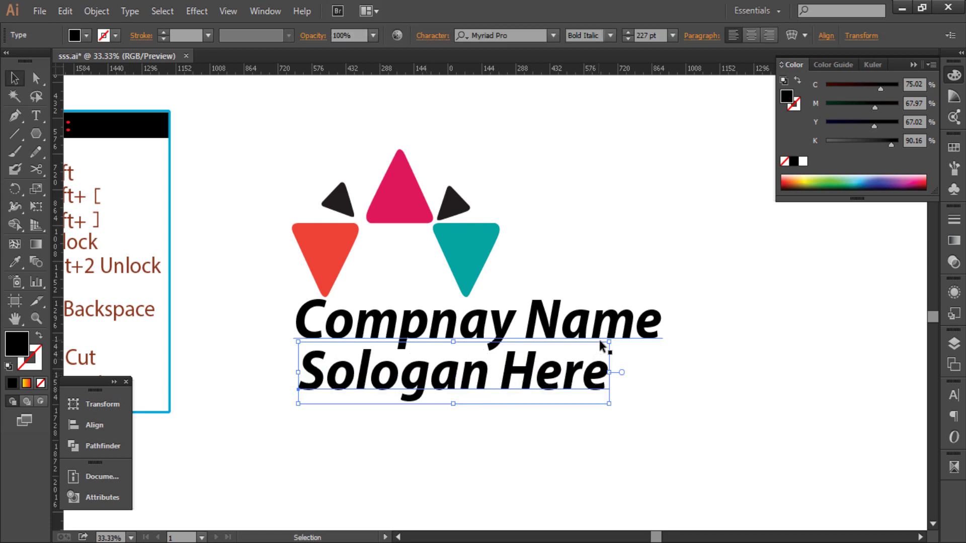
{"action": "left_click_drag", "start_coordinate": [609, 341], "coordinate": [420, 378]}
{"action": "left_click", "coordinate": [584, 414]}
{"action": "left_click_drag", "start_coordinate": [501, 333], "coordinate": [493, 340]}
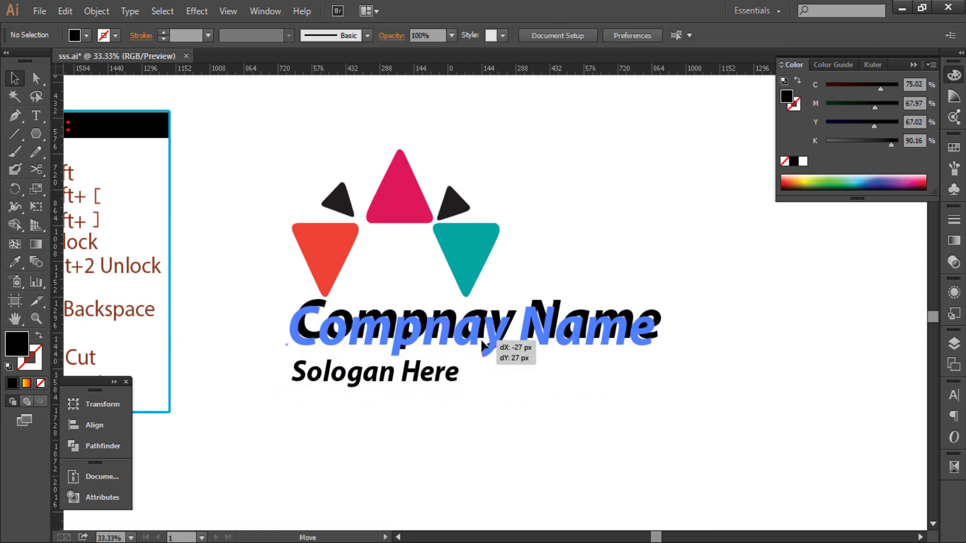
- Condense 'Compnay Name' horizontally by dragging its side handle
{"action": "left_click_drag", "start_coordinate": [667, 334], "coordinate": [531, 335]}
{"action": "left_click", "coordinate": [561, 401]}
{"action": "left_click", "coordinate": [432, 378]}
{"action": "left_click", "coordinate": [347, 347]}
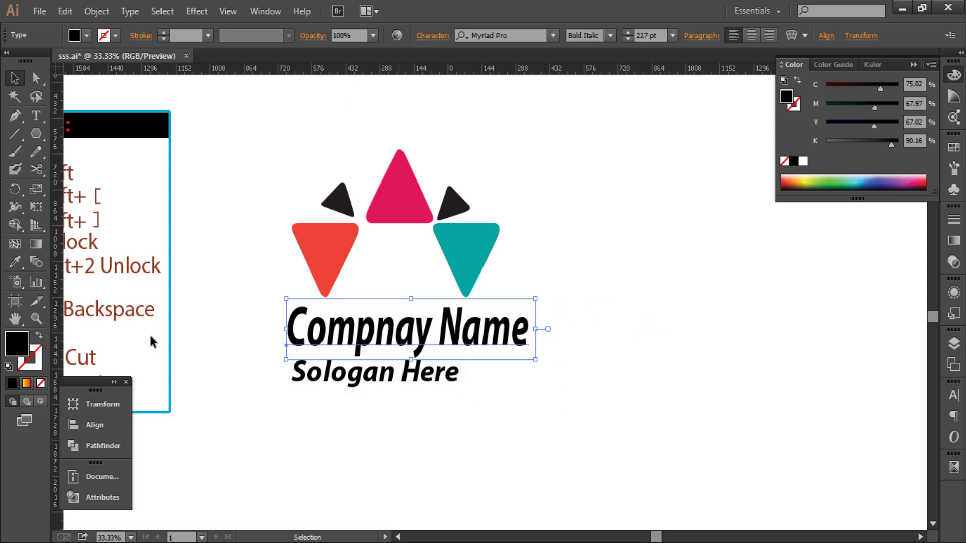
- Colour 'Compnay Name' with the top triangle's pink using the Eyedropper
{"action": "left_click", "coordinate": [16, 262]}
{"action": "left_click", "coordinate": [425, 206]}
{"action": "key", "text": "a"}
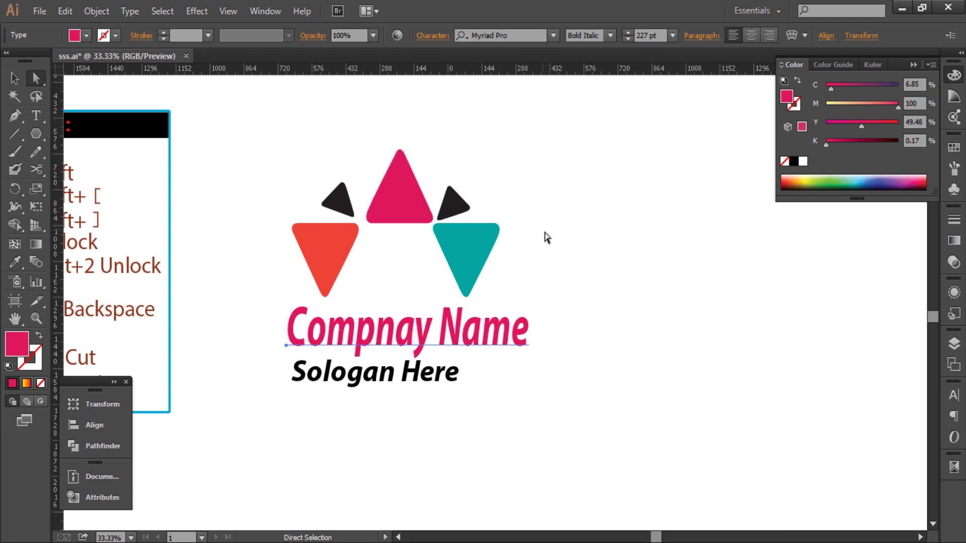
{"action": "left_click", "coordinate": [547, 238]}
{"action": "scroll", "coordinate": [547, 238], "scroll_direction": "down", "scroll_amount": 1}
{"action": "left_click_drag", "start_coordinate": [585, 351], "coordinate": [484, 355]}
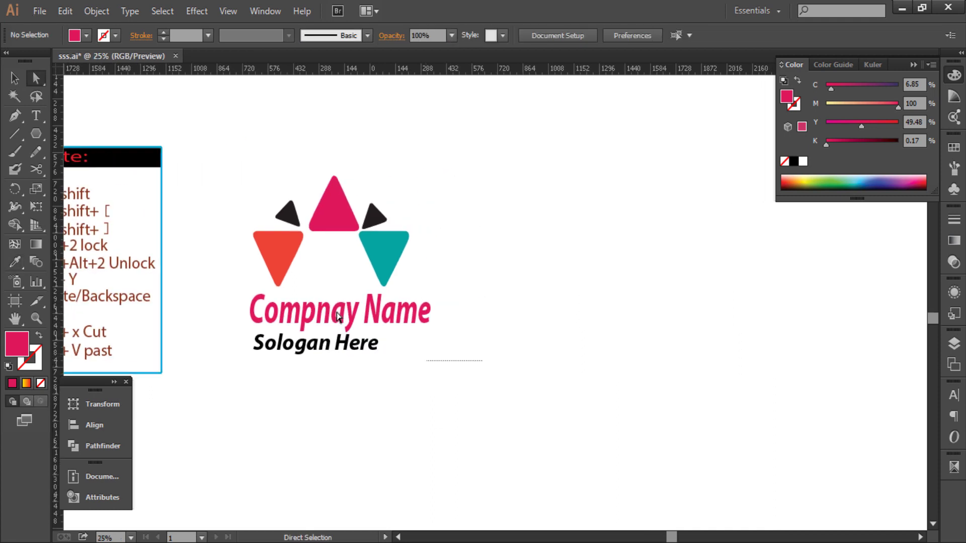
- Duplicate the whole logo to the right and move the copy's text aside
{"action": "left_click_drag", "start_coordinate": [336, 312], "coordinate": [212, 167]}
{"action": "left_click_drag", "start_coordinate": [279, 252], "coordinate": [536, 251]}
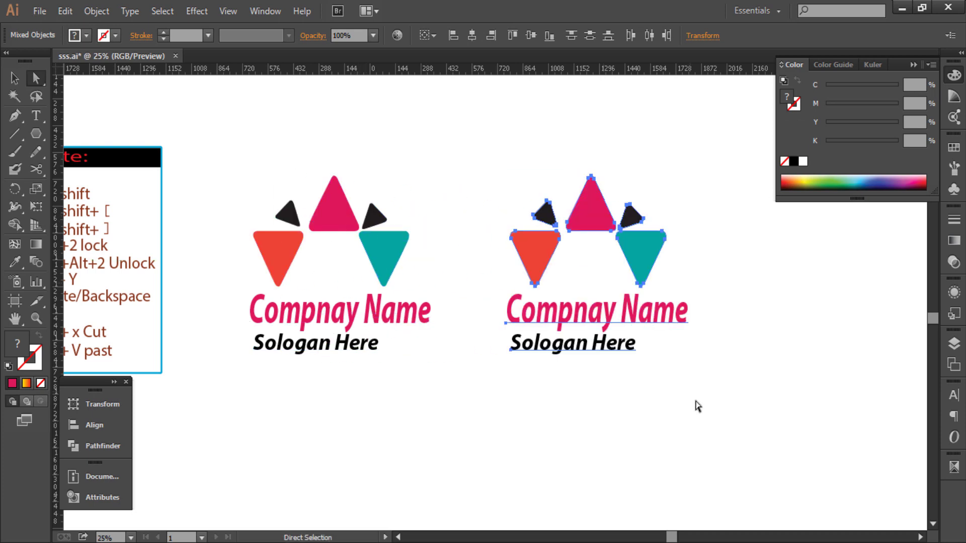
{"action": "left_click_drag", "start_coordinate": [697, 406], "coordinate": [585, 412]}
{"action": "left_click_drag", "start_coordinate": [470, 330], "coordinate": [684, 326]}
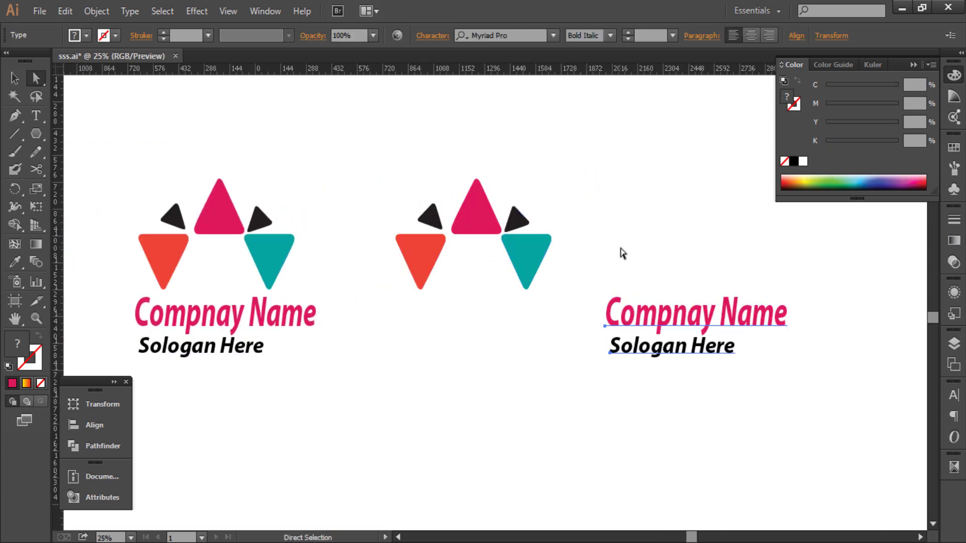
- Rotate the copy's triangles 90° counter-clockwise and set the name and slogan beside them
{"action": "left_click_drag", "start_coordinate": [558, 302], "coordinate": [381, 166]}
{"action": "key", "text": "v"}
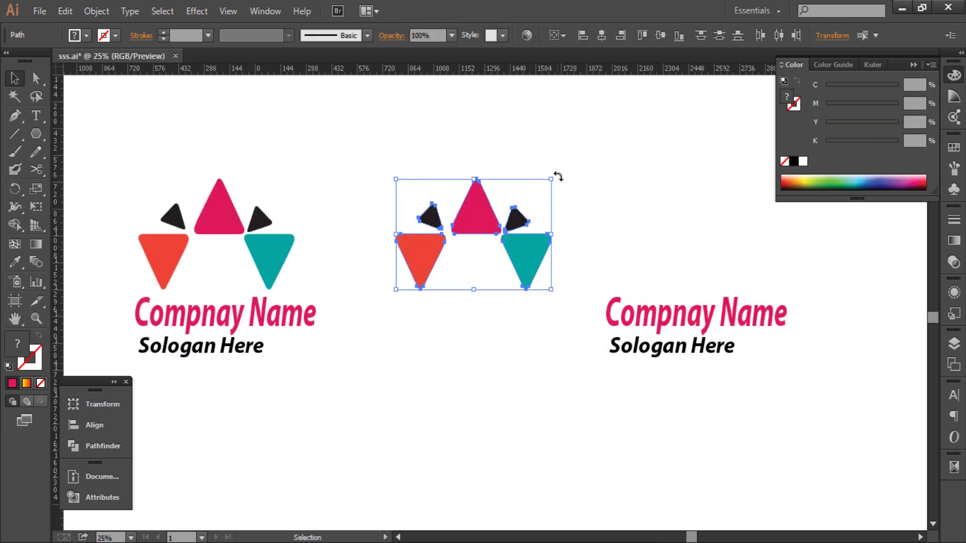
{"action": "left_click_drag", "start_coordinate": [557, 176], "coordinate": [424, 153]}
{"action": "left_click", "coordinate": [653, 389]}
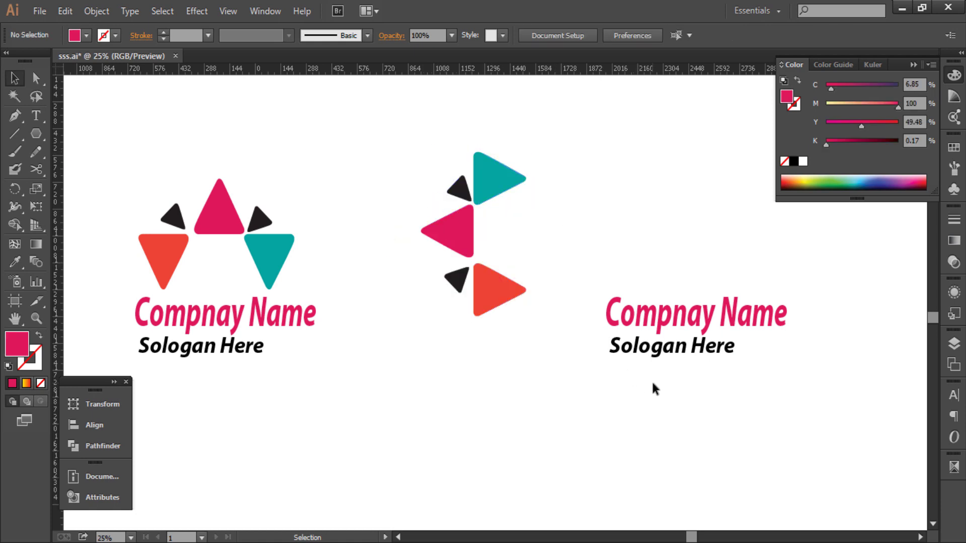
{"action": "left_click_drag", "start_coordinate": [622, 317], "coordinate": [504, 230]}
{"action": "left_click", "coordinate": [568, 371]}
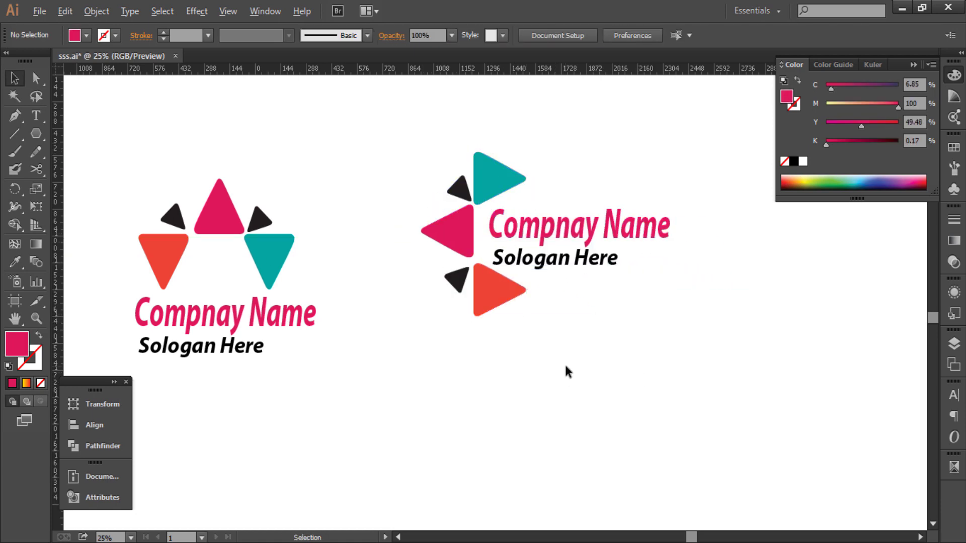
{"action": "scroll", "coordinate": [568, 371], "scroll_direction": "down", "scroll_amount": 1}
{"action": "left_click_drag", "start_coordinate": [606, 391], "coordinate": [485, 233]}
- Place a copy of the logo lower down and move its text off to the right
{"action": "mouse_move", "coordinate": [493, 317]}
{"action": "left_mouse_down"}
{"action": "mouse_move", "coordinate": [526, 241]}
{"action": "mouse_move", "coordinate": [415, 330]}
{"action": "left_mouse_up"}
{"action": "mouse_move", "coordinate": [514, 408]}
{"action": "left_mouse_down"}
{"action": "mouse_move", "coordinate": [474, 340]}
{"action": "mouse_move", "coordinate": [529, 348]}
{"action": "left_mouse_up"}
{"action": "left_click", "coordinate": [451, 402]}
{"action": "key", "text": "ctrl+minus"}
{"action": "key", "text": "ctrl+minus"}
{"action": "key", "text": "ctrl+minus"}
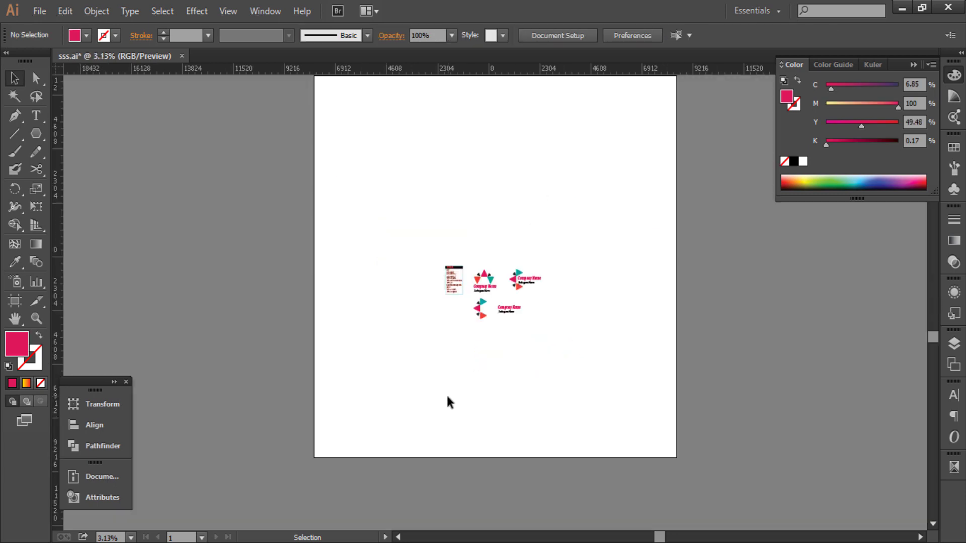
{"action": "key", "text": "ctrl+plus"}
{"action": "key", "text": "ctrl+plus"}
{"action": "key", "text": "ctrl+plus"}
{"action": "key", "text": "ctrl+plus"}
{"action": "key", "text": "ctrl+plus"}
{"action": "key", "text": "ctrl+plus"}
{"action": "key", "text": "ctrl+plus"}
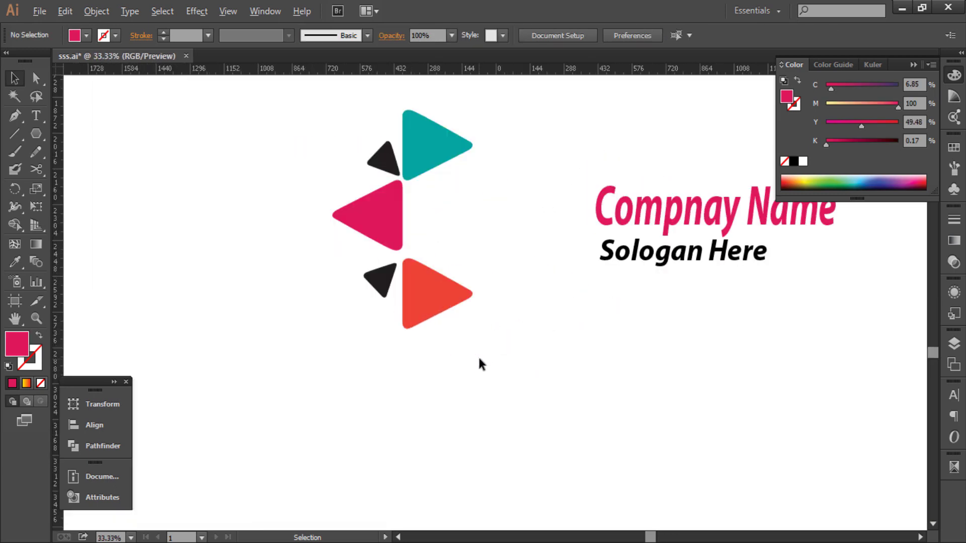
{"action": "key", "text": "ctrl+minus"}
{"action": "left_click_drag", "start_coordinate": [403, 315], "coordinate": [403, 293]}
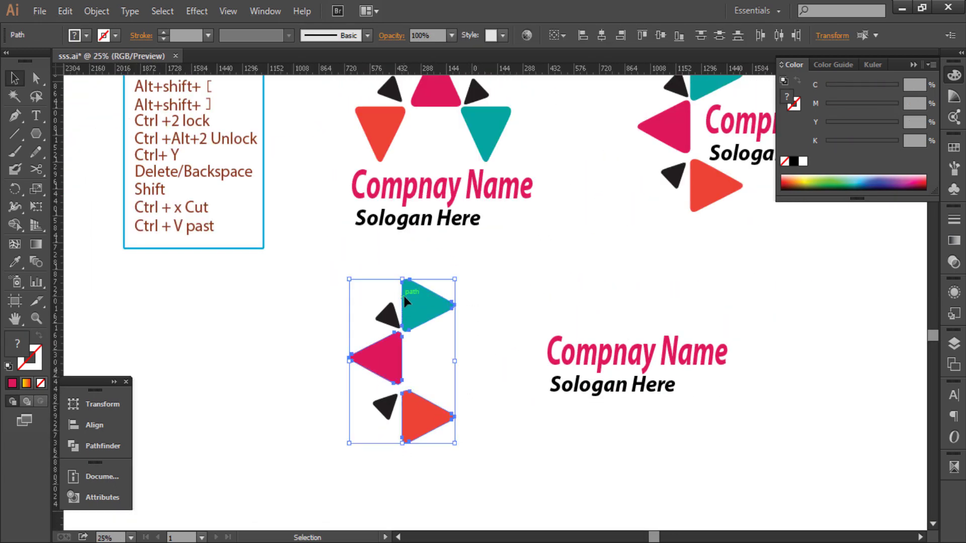
- Rotate the lower logo's triangles so the pink one points up, with text closer beside
{"action": "left_click", "coordinate": [356, 269]}
{"action": "scroll", "coordinate": [352, 262], "scroll_direction": "down", "scroll_amount": 1}
{"action": "mouse_move", "coordinate": [341, 248]}
{"action": "left_mouse_down"}
{"action": "mouse_move", "coordinate": [469, 243]}
{"action": "mouse_move", "coordinate": [527, 400]}
{"action": "left_mouse_up"}
{"action": "left_click", "coordinate": [527, 400]}
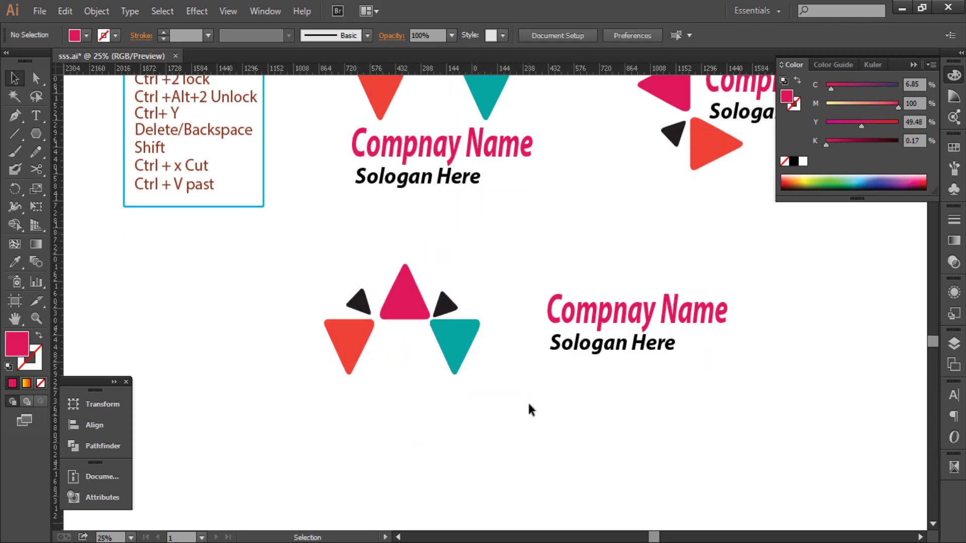
{"action": "left_click_drag", "start_coordinate": [572, 316], "coordinate": [513, 346]}
- Add a copy of the pink triangle below the top one, rotated to point down
{"action": "left_click", "coordinate": [463, 417]}
{"action": "left_click_drag", "start_coordinate": [410, 315], "coordinate": [406, 363]}
{"action": "left_click", "coordinate": [415, 413]}
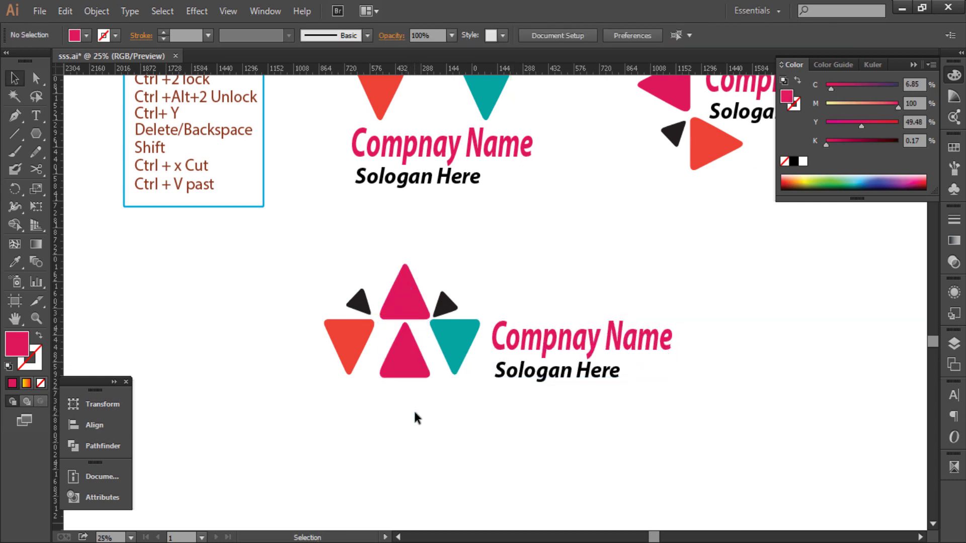
{"action": "mouse_move", "coordinate": [406, 363]}
{"action": "left_mouse_down"}
{"action": "mouse_move", "coordinate": [435, 316]}
{"action": "mouse_move", "coordinate": [338, 412]}
{"action": "left_mouse_up"}
{"action": "left_click", "coordinate": [350, 430]}
- Make the bottom logo's downward middle triangle black with K 100
{"action": "key", "text": "ctrl+minus"}
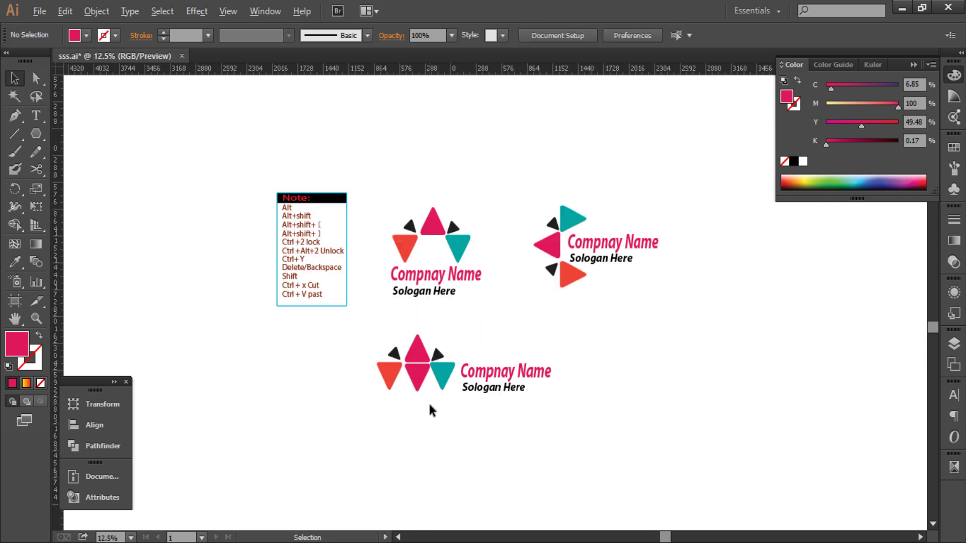
{"action": "scroll", "coordinate": [430, 405], "scroll_direction": "up", "scroll_amount": 1}
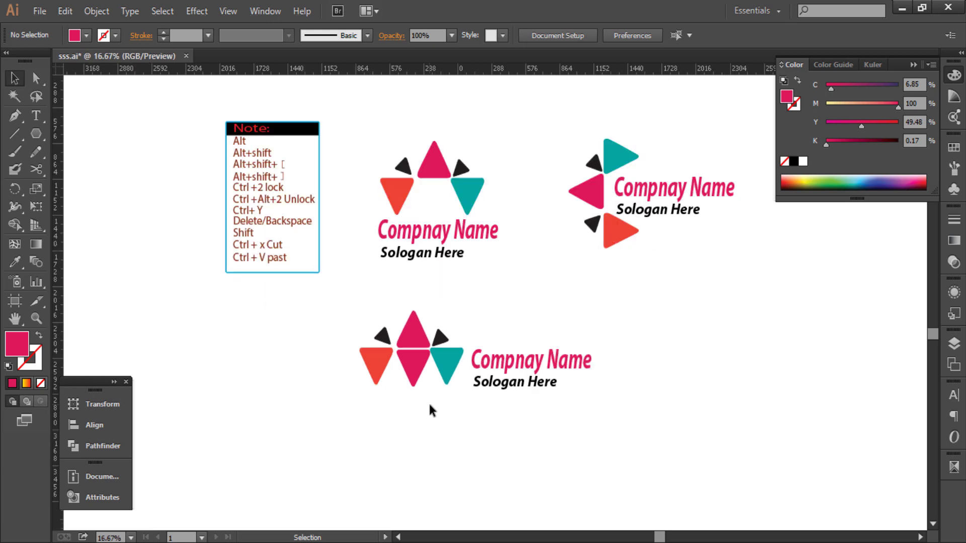
{"action": "left_click", "coordinate": [413, 363]}
{"action": "left_click", "coordinate": [798, 159]}
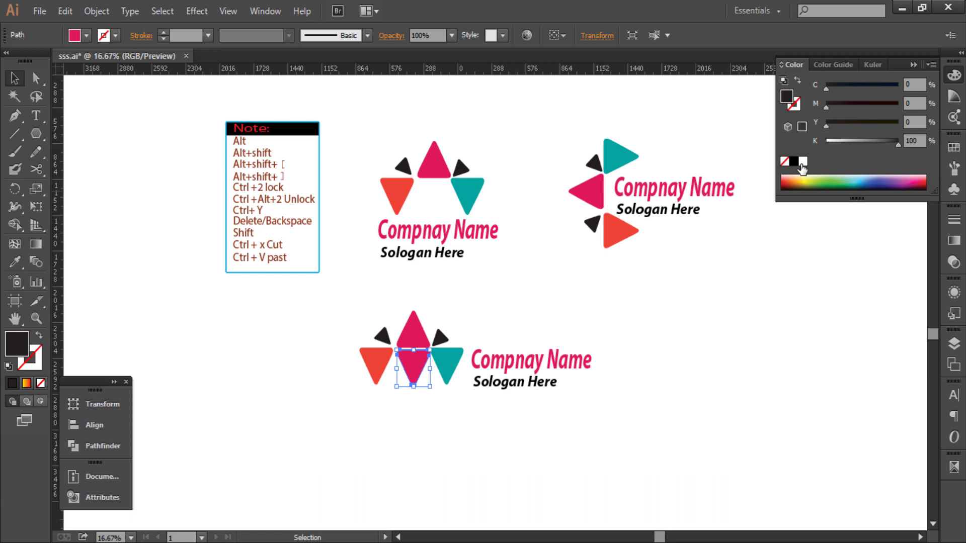
{"action": "left_click", "coordinate": [859, 140]}
{"action": "left_click_drag", "start_coordinate": [859, 140], "coordinate": [900, 140]}
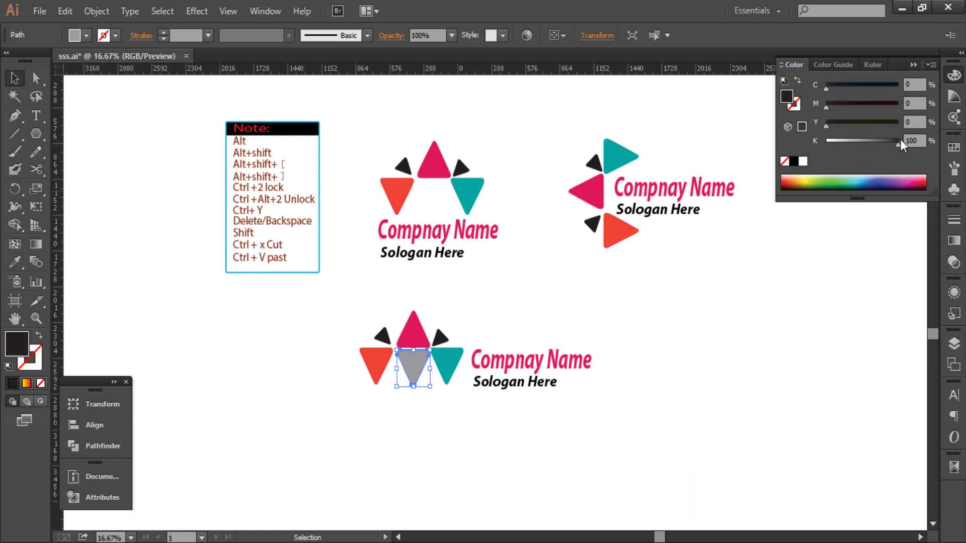
{"action": "left_click", "coordinate": [729, 353]}
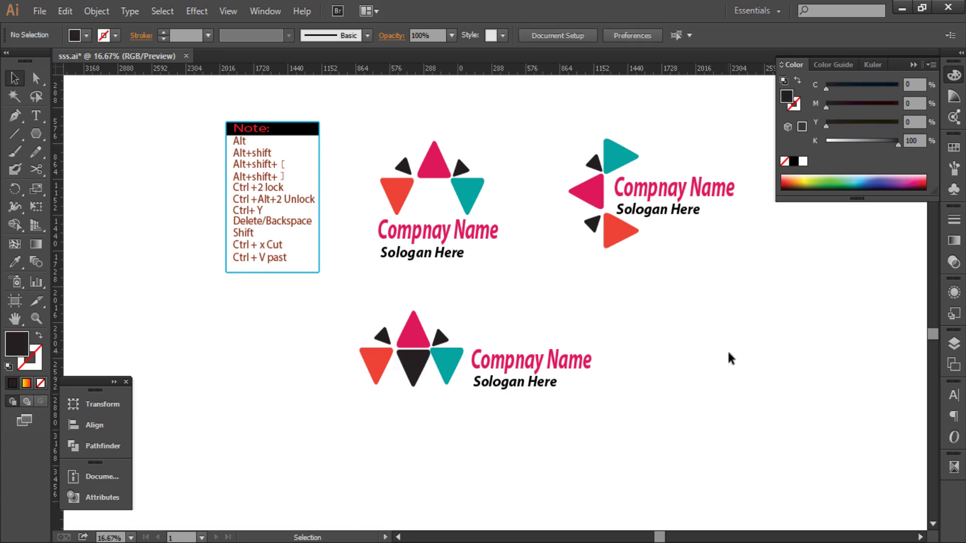
- Recolour the top, left and right triangles teal (C 100, M 46, Y 52, K 0)
{"action": "key", "text": "a"}
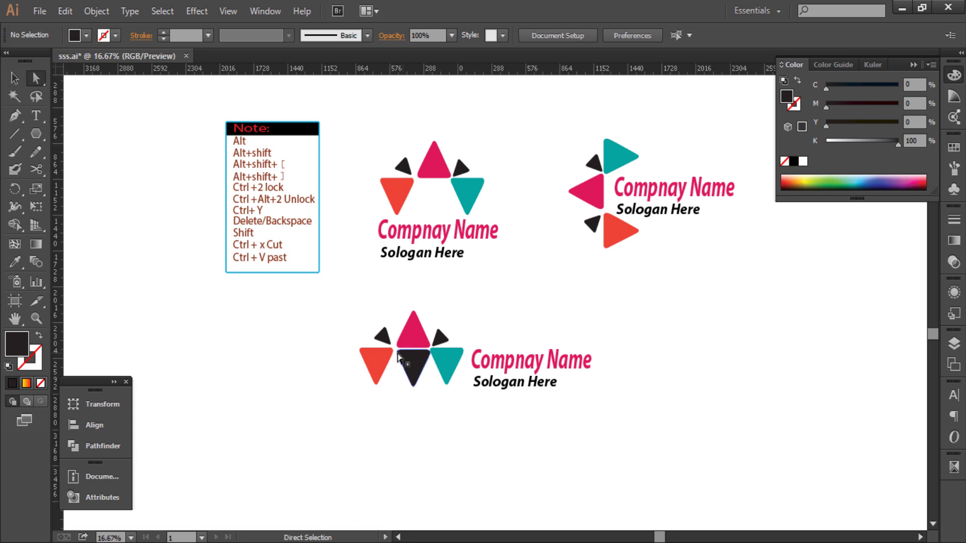
{"action": "left_click", "coordinate": [384, 367]}
{"action": "left_click", "coordinate": [453, 367], "text": "shift"}
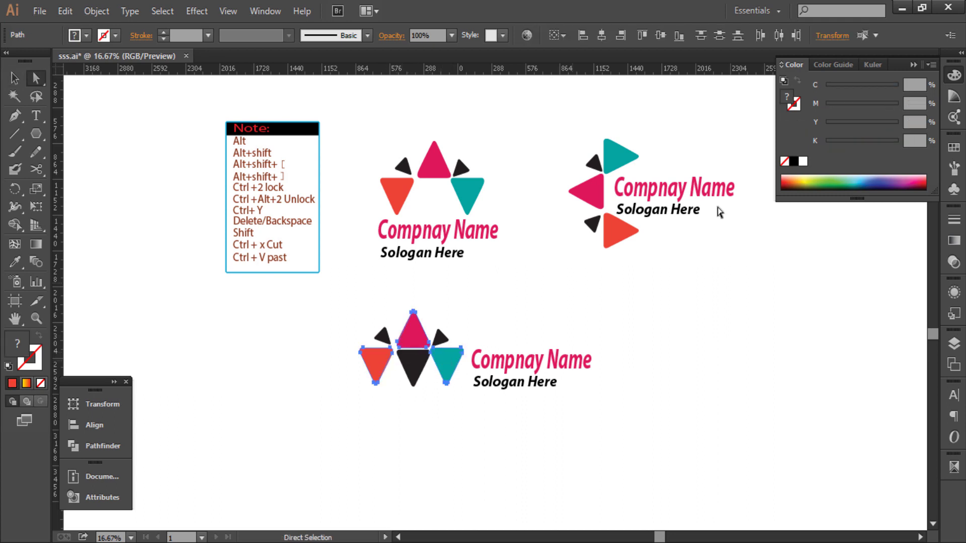
{"action": "left_click", "coordinate": [802, 161]}
{"action": "left_click", "coordinate": [864, 122]}
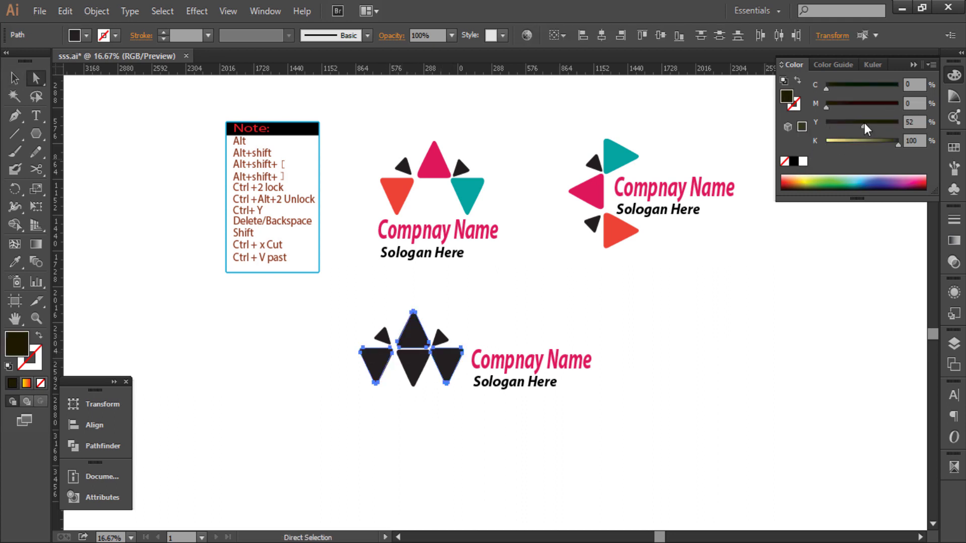
{"action": "left_click_drag", "start_coordinate": [868, 140], "coordinate": [759, 153]}
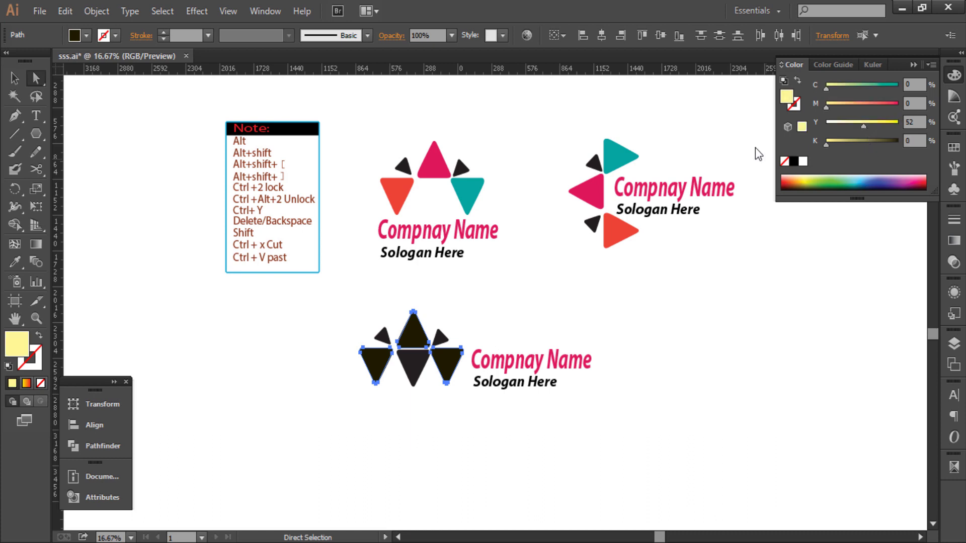
{"action": "mouse_move", "coordinate": [861, 103]}
{"action": "left_mouse_down"}
{"action": "mouse_move", "coordinate": [898, 103]}
{"action": "mouse_move", "coordinate": [898, 85]}
{"action": "left_mouse_up"}
{"action": "left_click", "coordinate": [858, 103]}
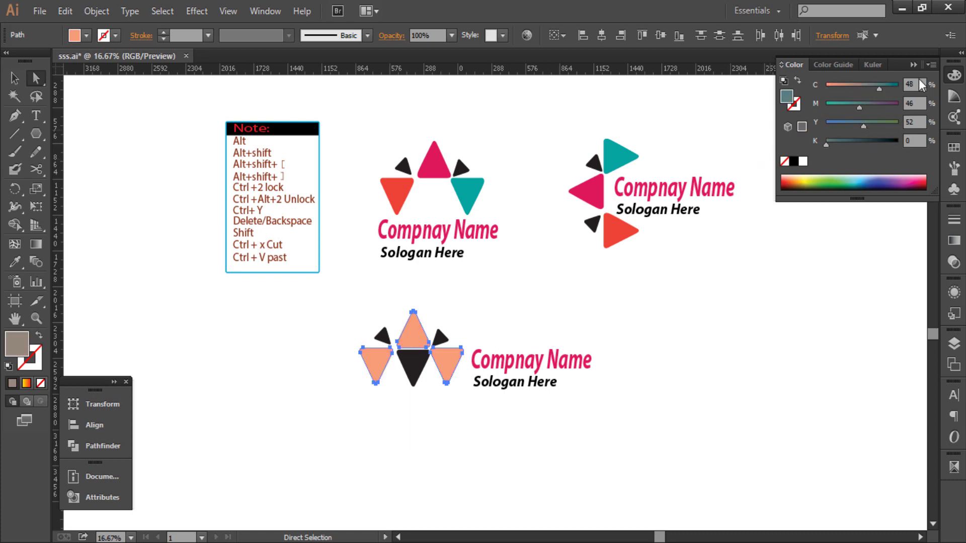
{"action": "left_click", "coordinate": [708, 297]}
{"action": "key", "text": "v"}
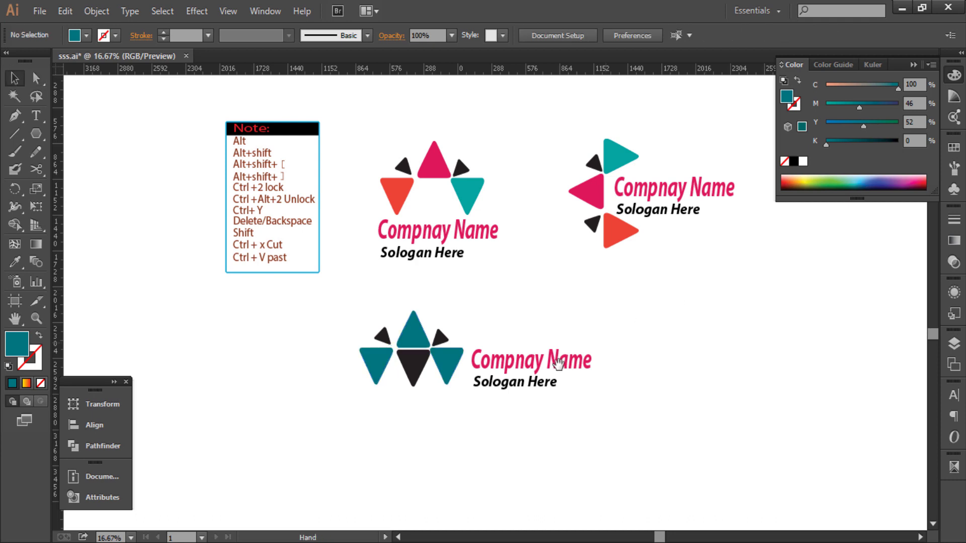
- Duplicate the bottom logo and its text to the right
{"action": "mouse_move", "coordinate": [547, 427]}
{"action": "left_mouse_down"}
{"action": "mouse_move", "coordinate": [267, 305]}
{"action": "mouse_move", "coordinate": [302, 291]}
{"action": "left_mouse_up"}
{"action": "left_click_drag", "start_coordinate": [409, 313], "coordinate": [373, 302]}
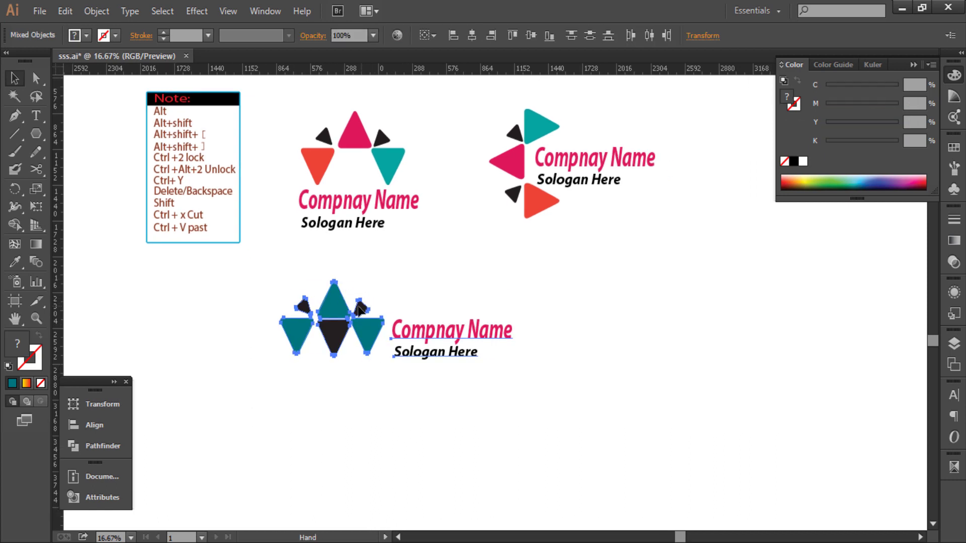
{"action": "left_click_drag", "start_coordinate": [420, 325], "coordinate": [609, 327]}
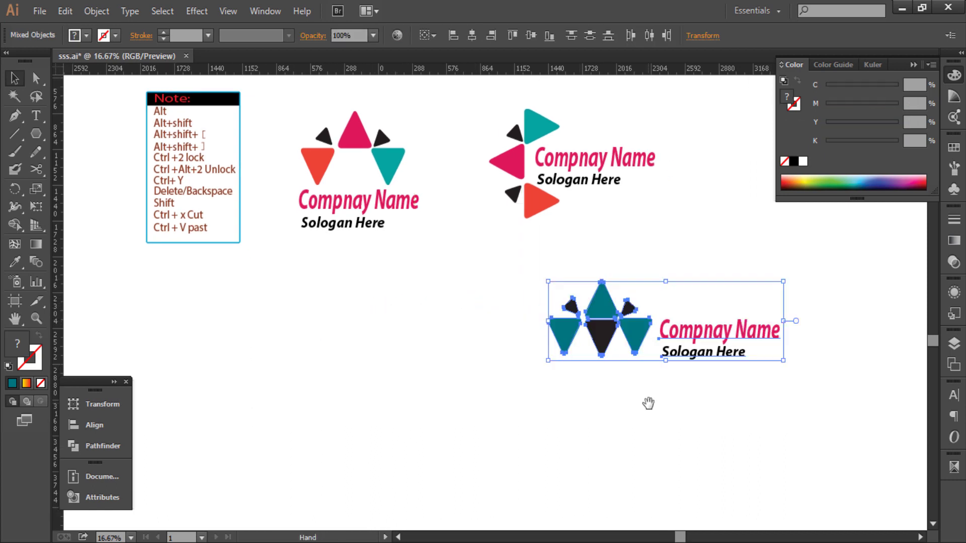
{"action": "left_click_drag", "start_coordinate": [647, 400], "coordinate": [508, 394]}
{"action": "key", "text": "ctrl+z"}
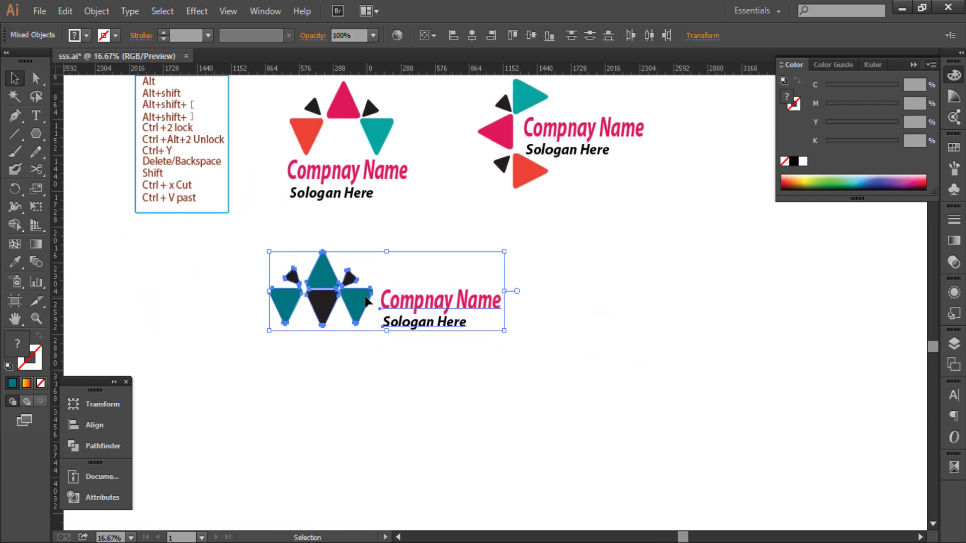
{"action": "left_click_drag", "start_coordinate": [394, 322], "coordinate": [674, 324]}
{"action": "left_click", "coordinate": [678, 376]}
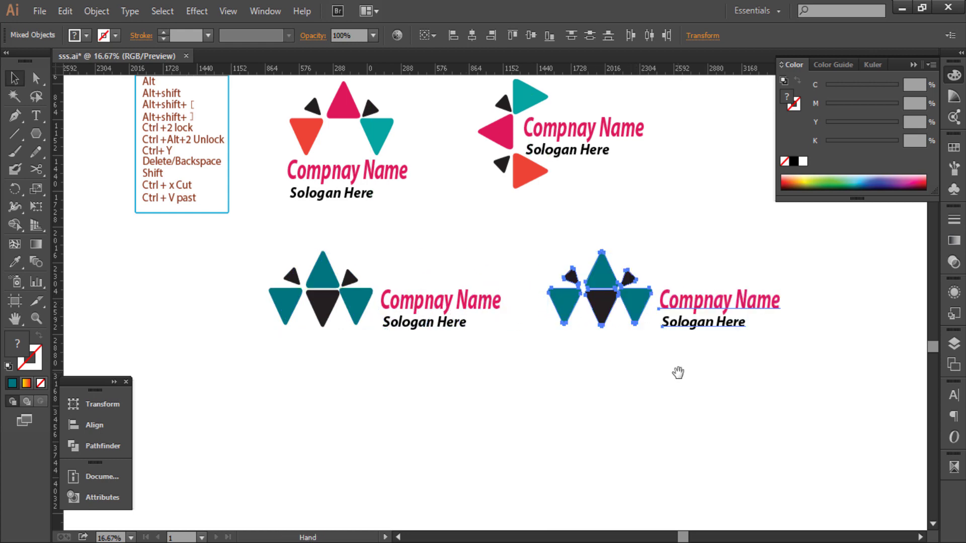
{"action": "left_click_drag", "start_coordinate": [676, 372], "coordinate": [629, 405]}
- In the copy, delete the left teal triangle and make the top triangle magenta
{"action": "scroll", "coordinate": [593, 355], "scroll_direction": "up", "scroll_amount": 2}
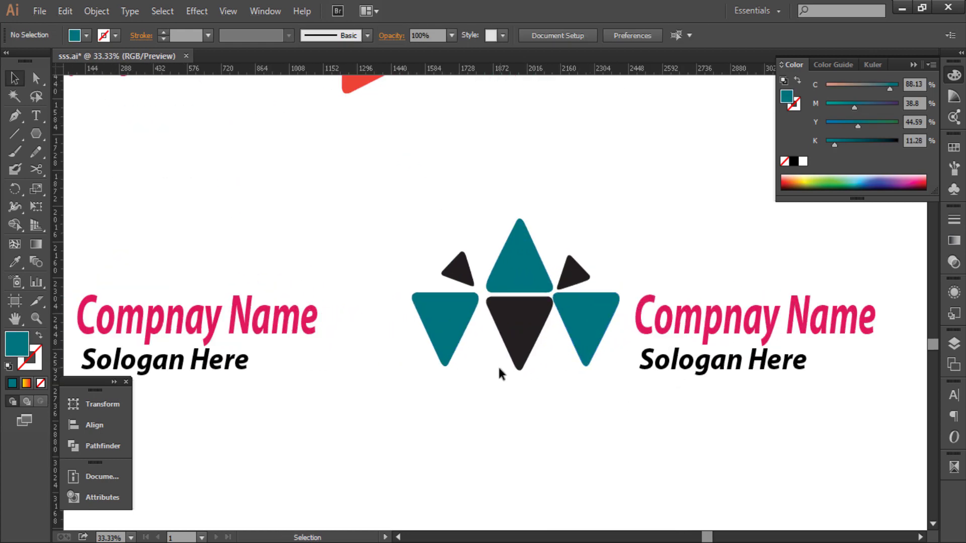
{"action": "left_click", "coordinate": [435, 338]}
{"action": "key", "text": "Delete"}
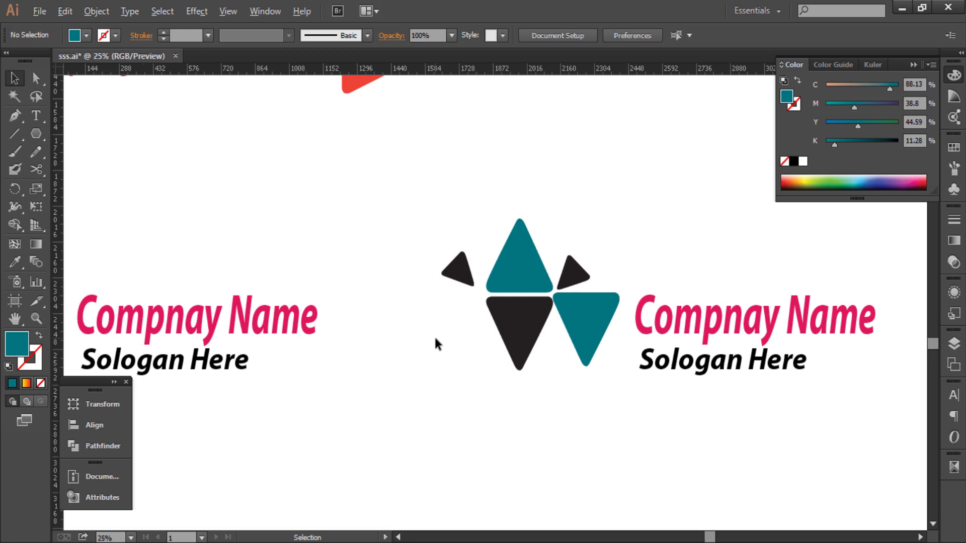
{"action": "scroll", "coordinate": [436, 344], "scroll_direction": "down", "scroll_amount": 1}
{"action": "scroll", "coordinate": [436, 344], "scroll_direction": "down", "scroll_amount": 2}
{"action": "scroll", "coordinate": [436, 338], "scroll_direction": "up", "scroll_amount": 2}
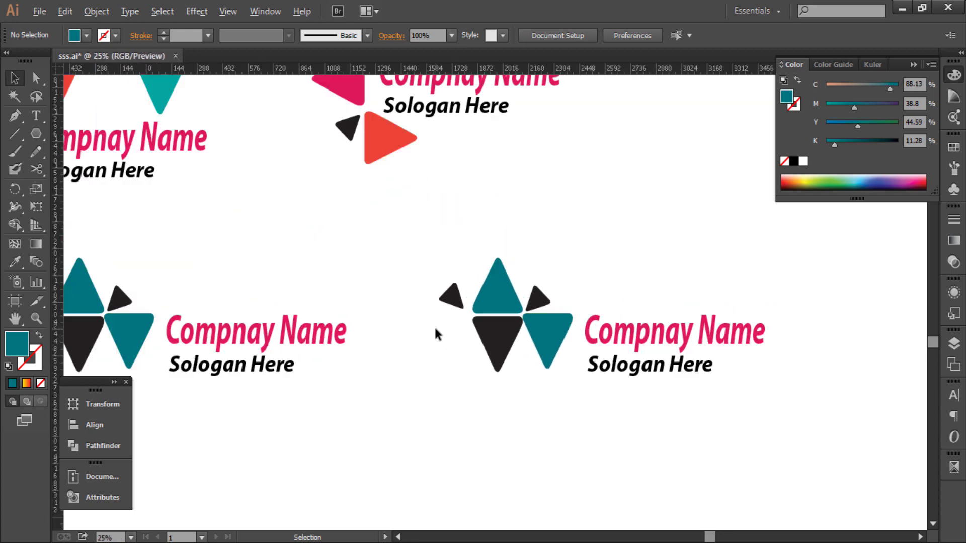
{"action": "left_click", "coordinate": [483, 302]}
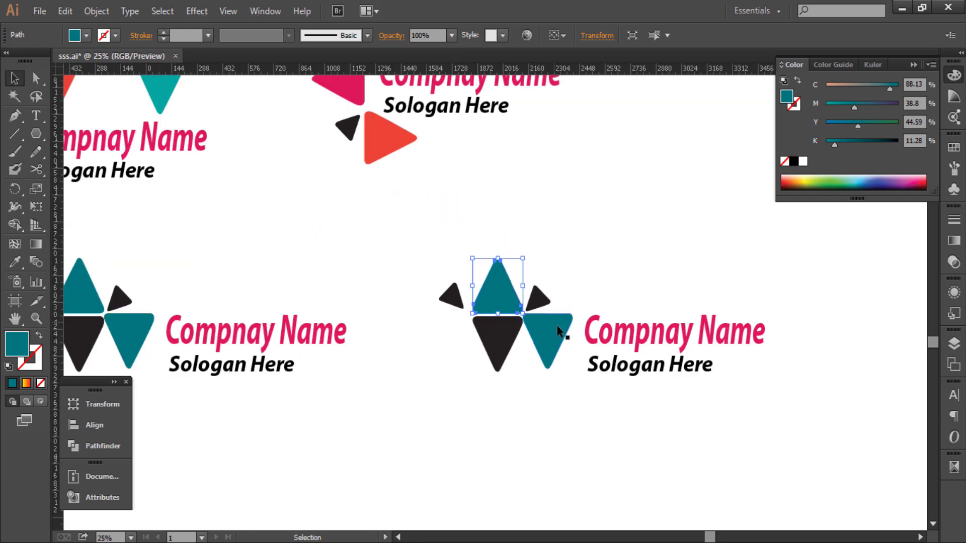
{"action": "left_click", "coordinate": [803, 161]}
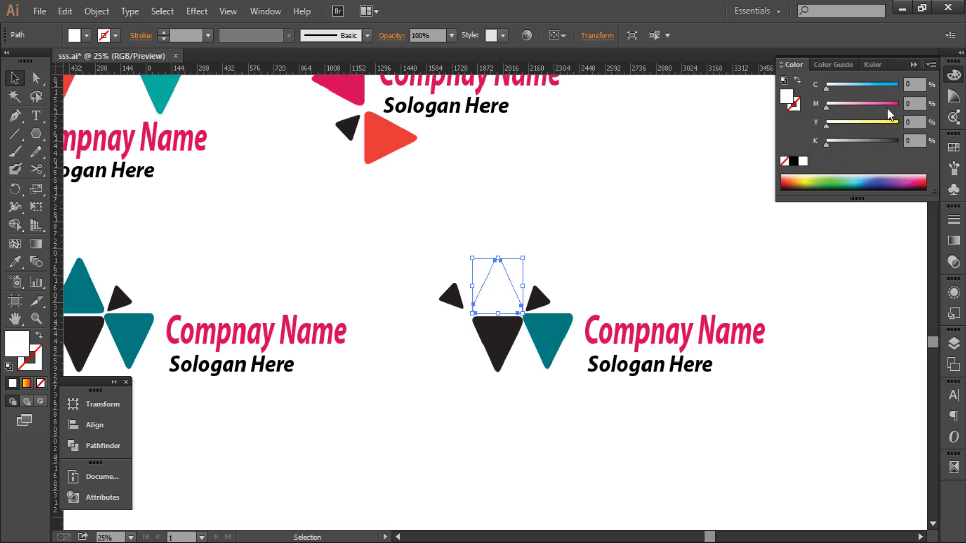
{"action": "mouse_move", "coordinate": [886, 108]}
{"action": "left_mouse_down"}
{"action": "mouse_move", "coordinate": [900, 109]}
{"action": "mouse_move", "coordinate": [898, 117]}
{"action": "left_mouse_up"}
- Turn the copy's lower-right teal triangle green with Y 100
{"action": "left_click", "coordinate": [647, 219]}
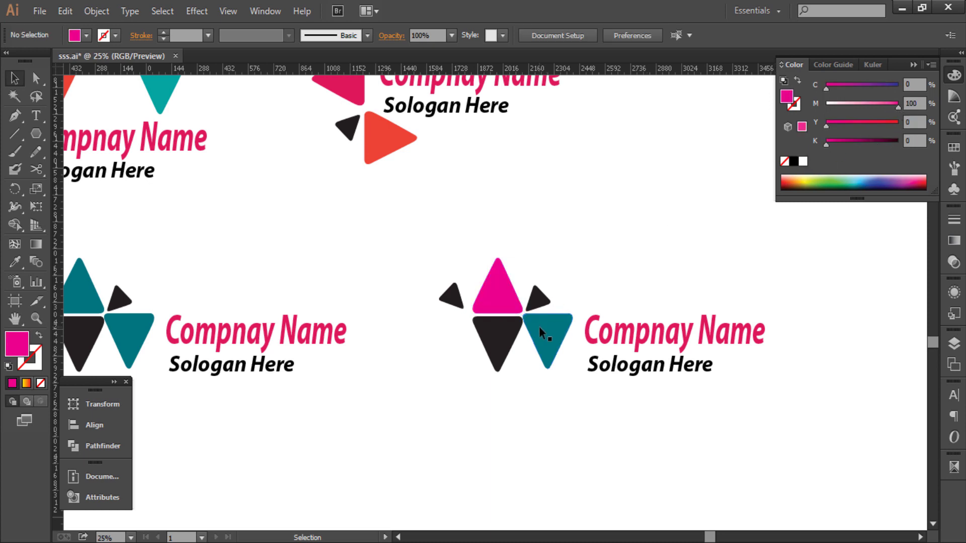
{"action": "left_click", "coordinate": [539, 326]}
{"action": "type", "text": "100"}
{"action": "key", "text": "Return"}
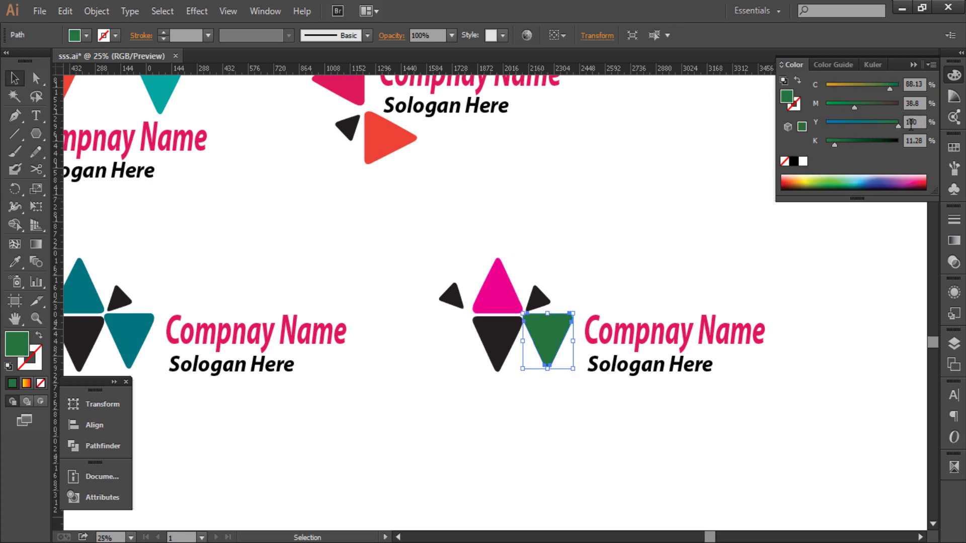
{"action": "left_click", "coordinate": [665, 186]}
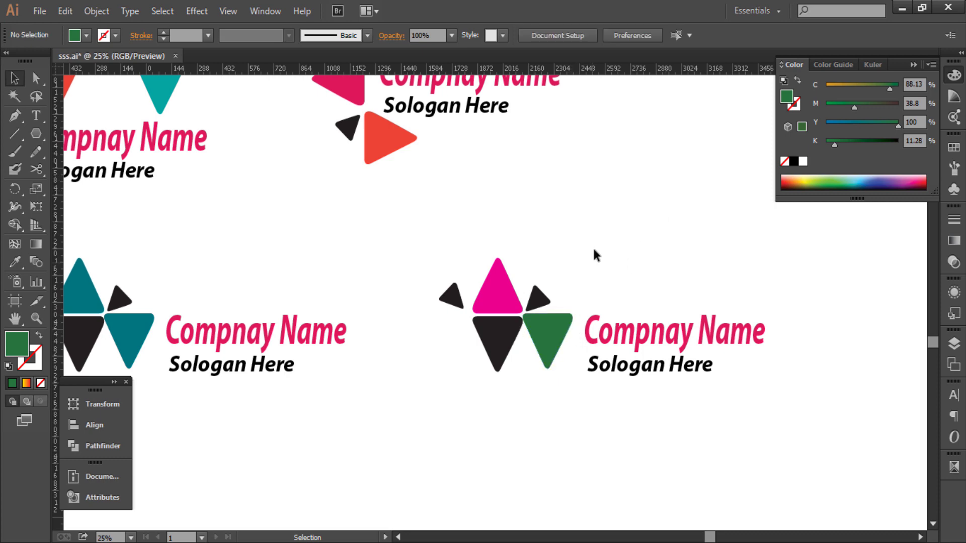
{"action": "key", "text": "ctrl+minus"}
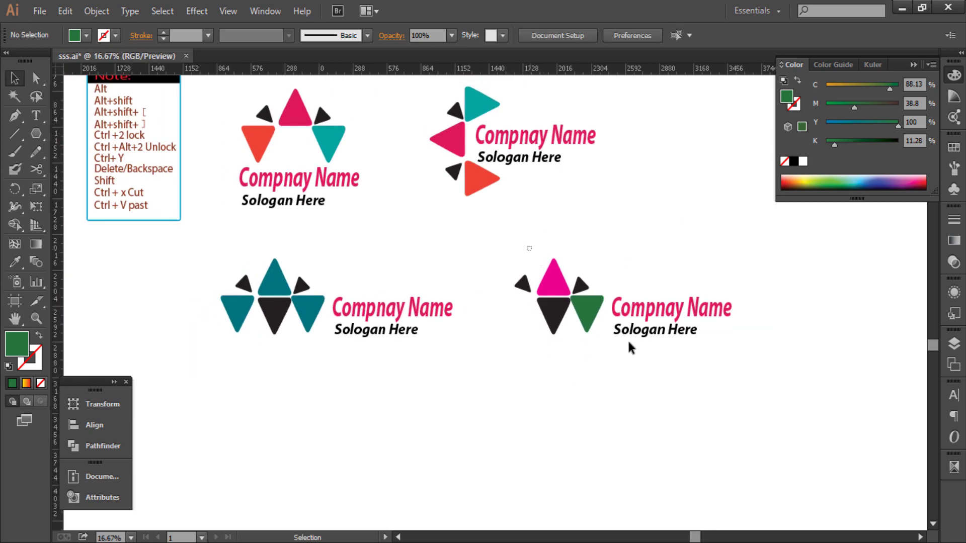
- Alt-drag a copy of the fourth logo below and delete its green triangle
{"action": "mouse_move", "coordinate": [676, 246]}
{"action": "left_mouse_down"}
{"action": "mouse_move", "coordinate": [527, 375]}
{"action": "mouse_move", "coordinate": [582, 365]}
{"action": "left_mouse_up"}
{"action": "left_click_drag", "start_coordinate": [634, 298], "coordinate": [344, 409]}
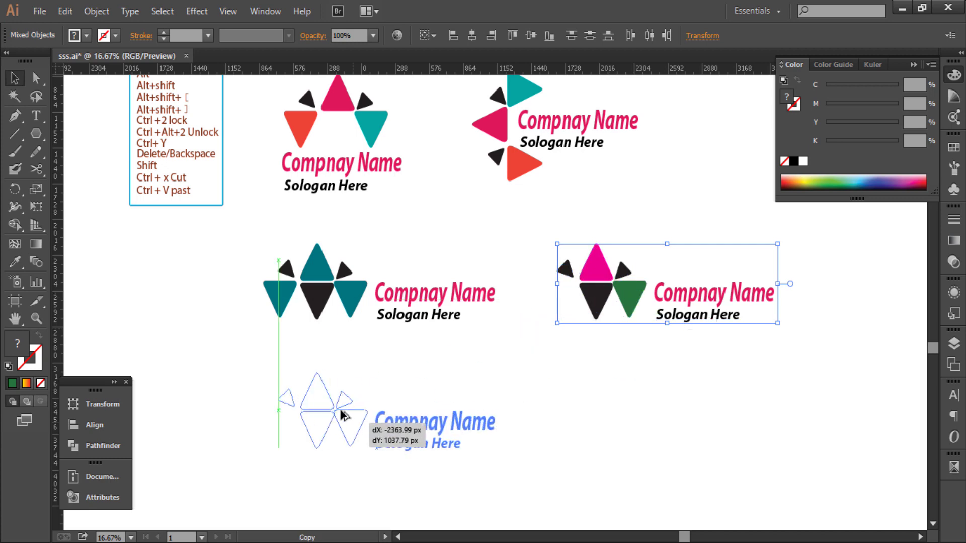
{"action": "left_click", "coordinate": [346, 435]}
{"action": "left_click", "coordinate": [340, 410]}
{"action": "key", "text": "Delete"}
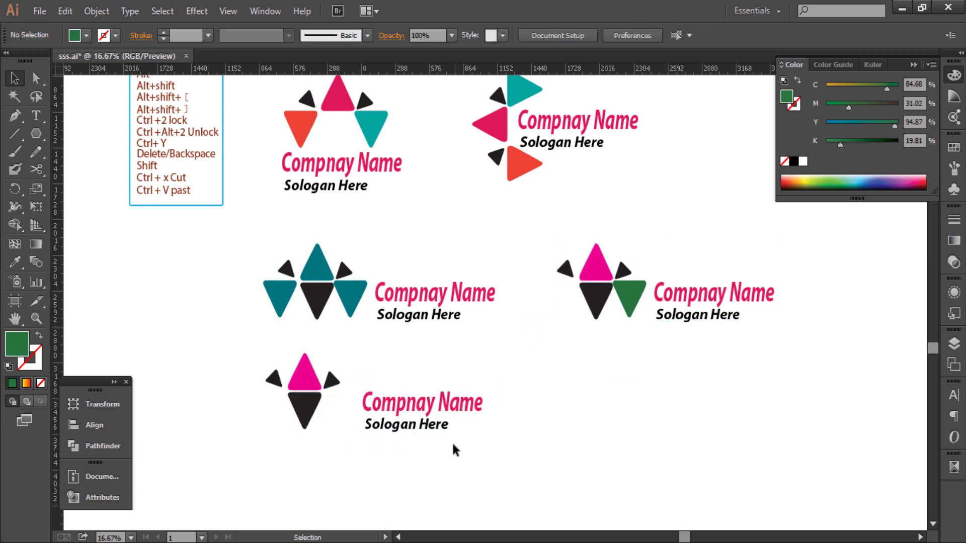
- Move the copy's text group left and nudge the left small triangle
{"action": "left_click", "coordinate": [388, 405]}
{"action": "scroll", "coordinate": [385, 409], "scroll_direction": "up", "scroll_amount": 3}
{"action": "left_click_drag", "start_coordinate": [382, 410], "coordinate": [372, 410]}
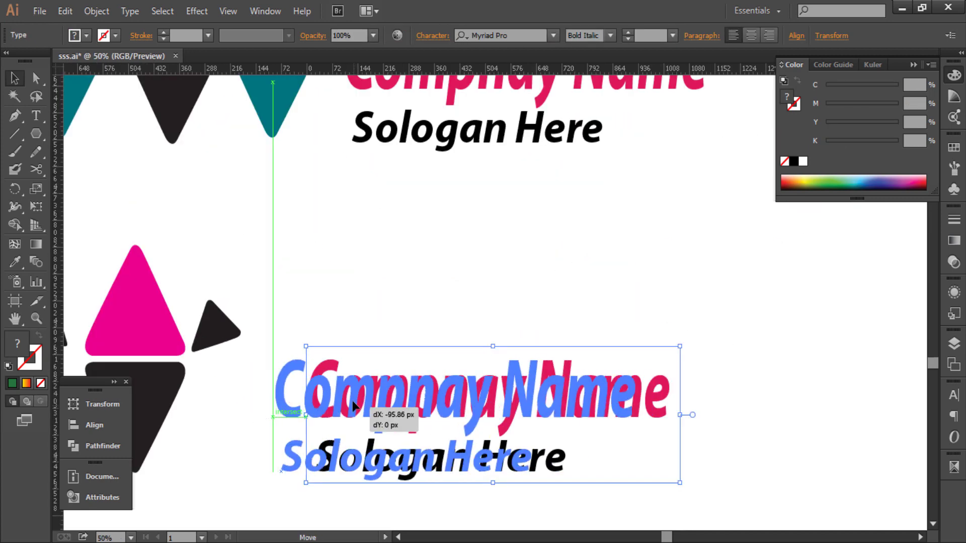
{"action": "left_click_drag", "start_coordinate": [557, 355], "coordinate": [479, 355]}
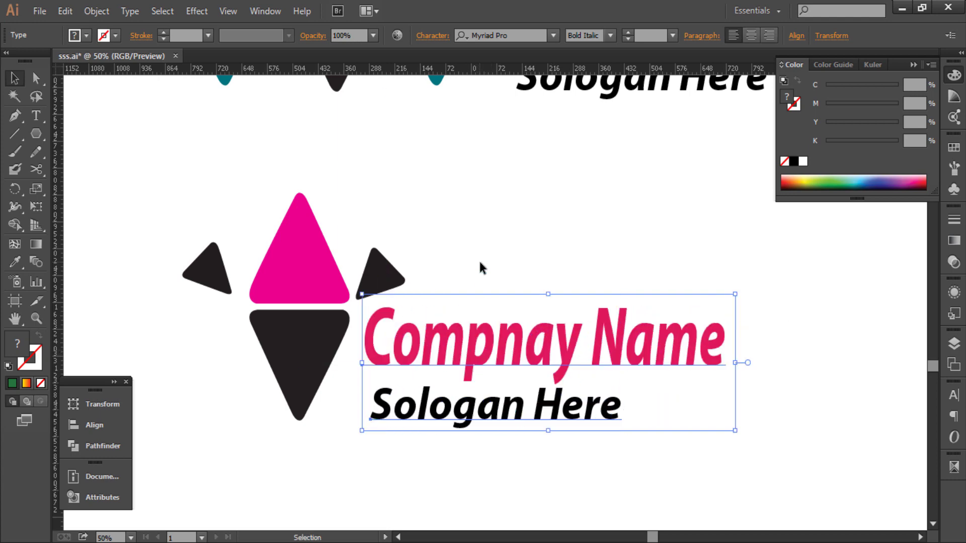
{"action": "left_click_drag", "start_coordinate": [237, 292], "coordinate": [240, 295]}
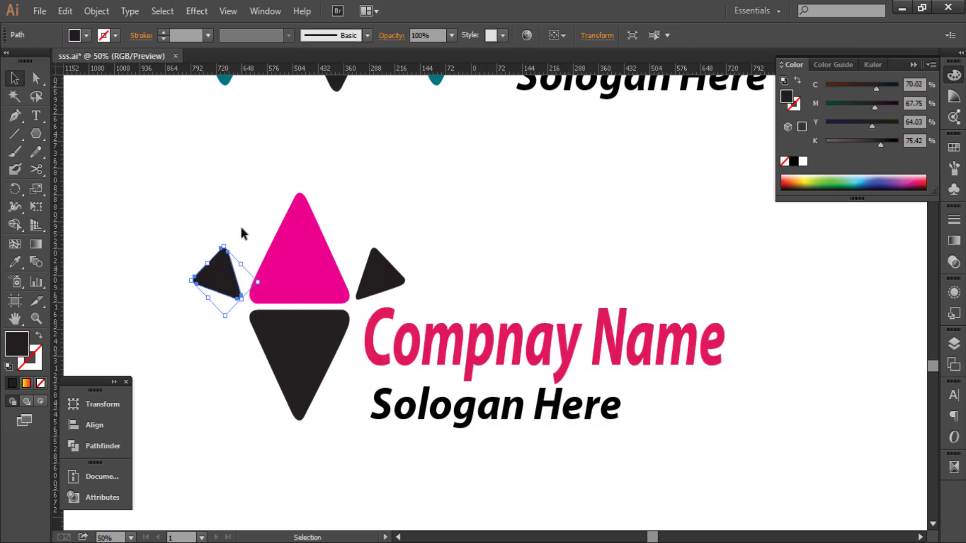
{"action": "left_click", "coordinate": [539, 242]}
{"action": "scroll", "coordinate": [539, 242], "scroll_direction": "down", "scroll_amount": 2}
{"action": "scroll", "coordinate": [539, 243], "scroll_direction": "down", "scroll_amount": 1}
{"action": "mouse_move", "coordinate": [524, 263]}
{"action": "left_mouse_down"}
{"action": "mouse_move", "coordinate": [375, 358]}
{"action": "mouse_move", "coordinate": [378, 382]}
{"action": "mouse_move", "coordinate": [387, 364]}
{"action": "left_mouse_up"}
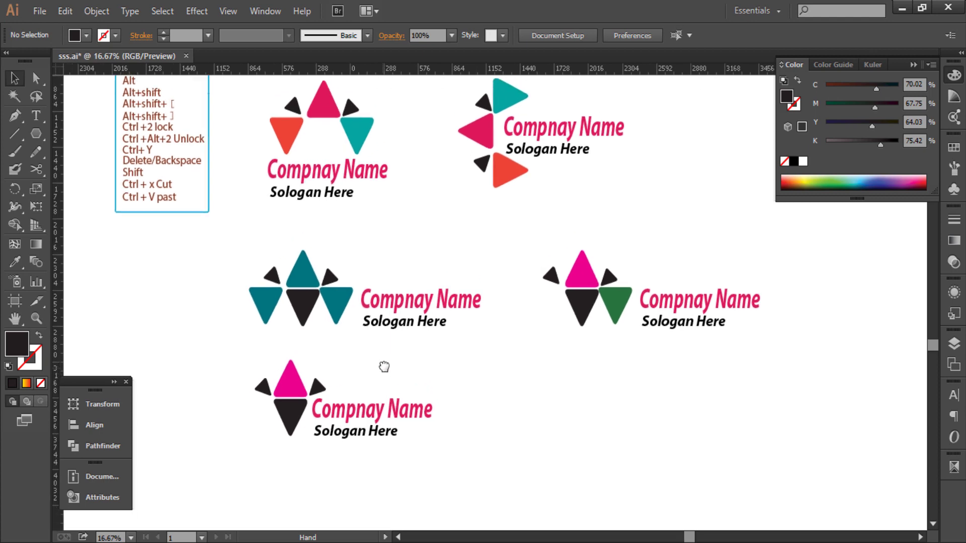
- Eyedropper the magenta triangle's colour onto the bottom Compnay Name text
{"action": "left_click", "coordinate": [383, 397]}
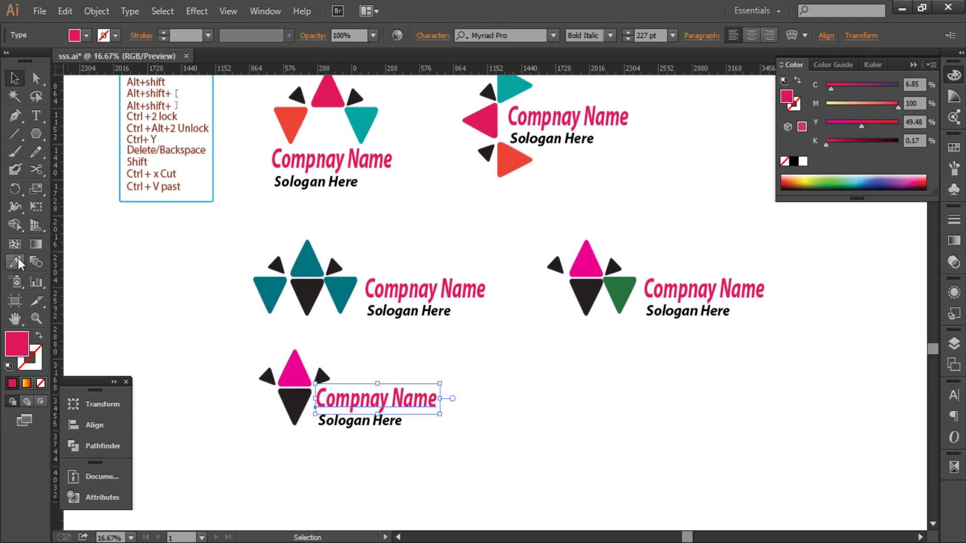
{"action": "left_click", "coordinate": [16, 262]}
{"action": "left_click", "coordinate": [299, 375]}
{"action": "key", "text": "v"}
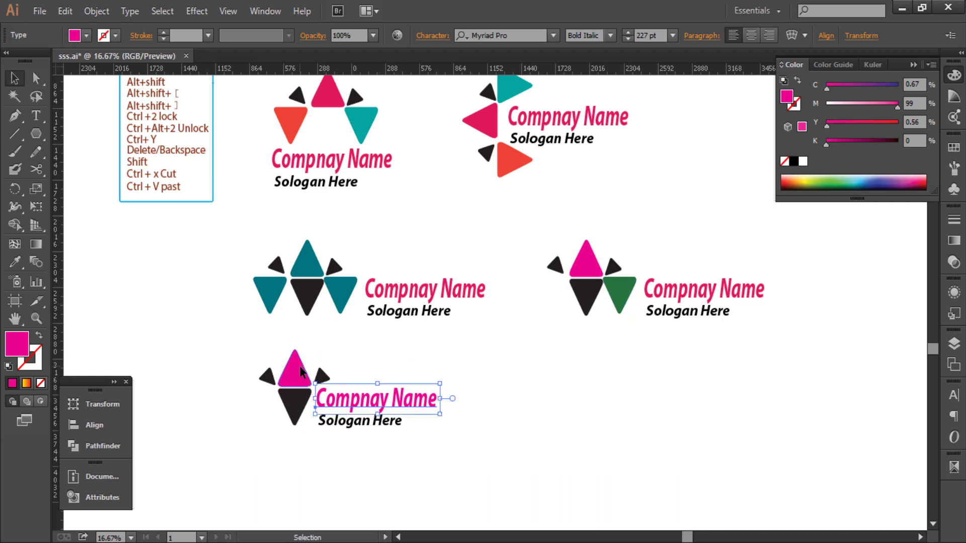
- Recolour the bottom logo's top triangle deep blue via the CMYK sliders
{"action": "left_click", "coordinate": [301, 368]}
{"action": "left_click_drag", "start_coordinate": [881, 85], "coordinate": [923, 93]}
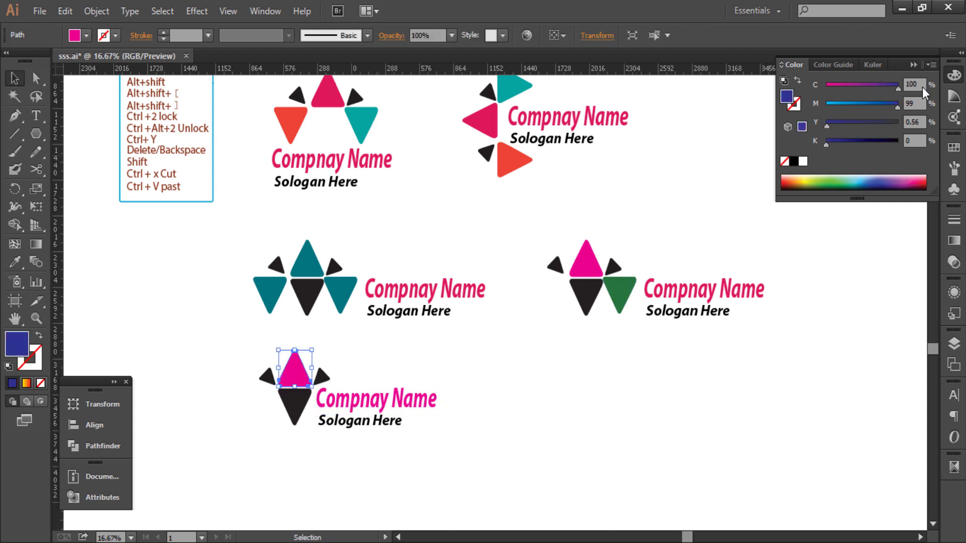
{"action": "type", "text": "0"}
{"action": "key", "text": "Tab"}
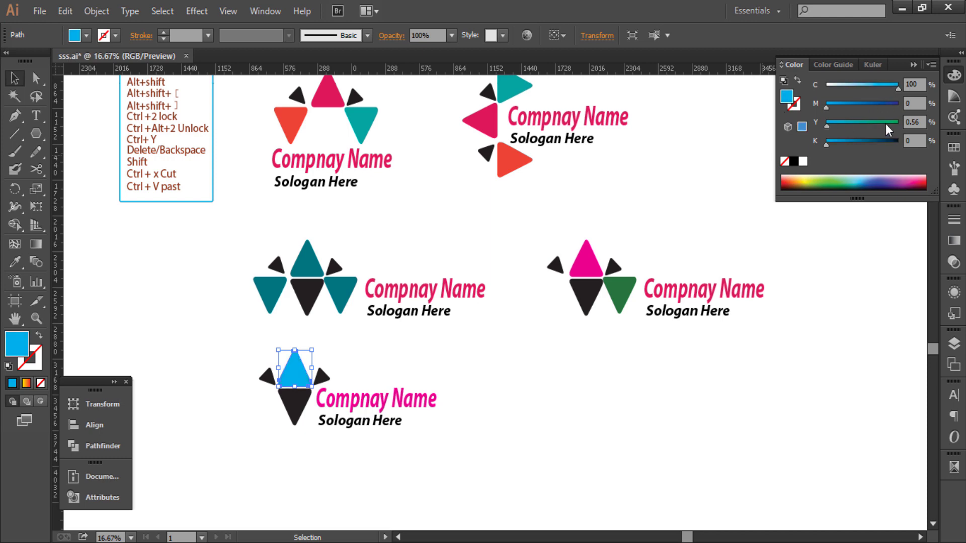
{"action": "left_click_drag", "start_coordinate": [905, 129], "coordinate": [902, 126]}
{"action": "left_click", "coordinate": [519, 417]}
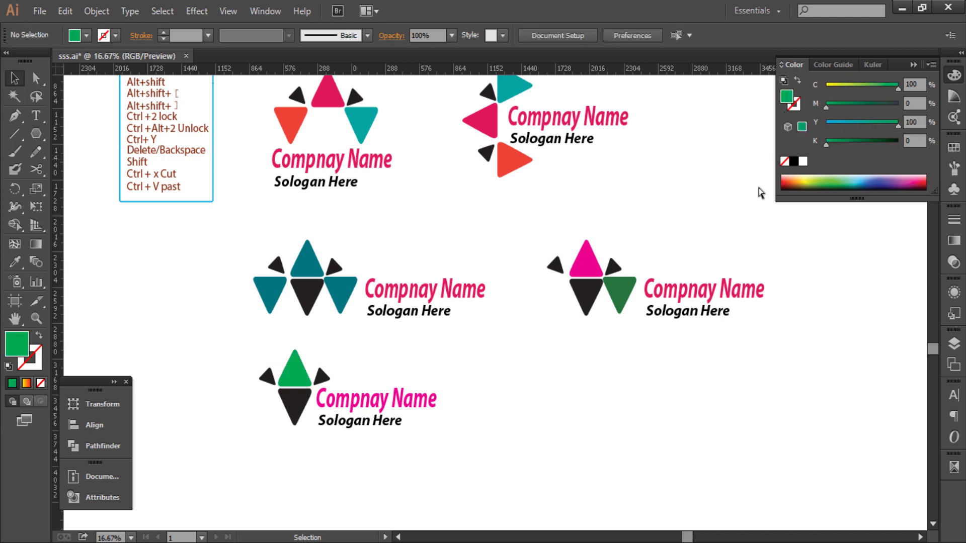
{"action": "key", "text": "ctrl+z"}
{"action": "key", "text": "ctrl+z"}
{"action": "left_click", "coordinate": [852, 141]}
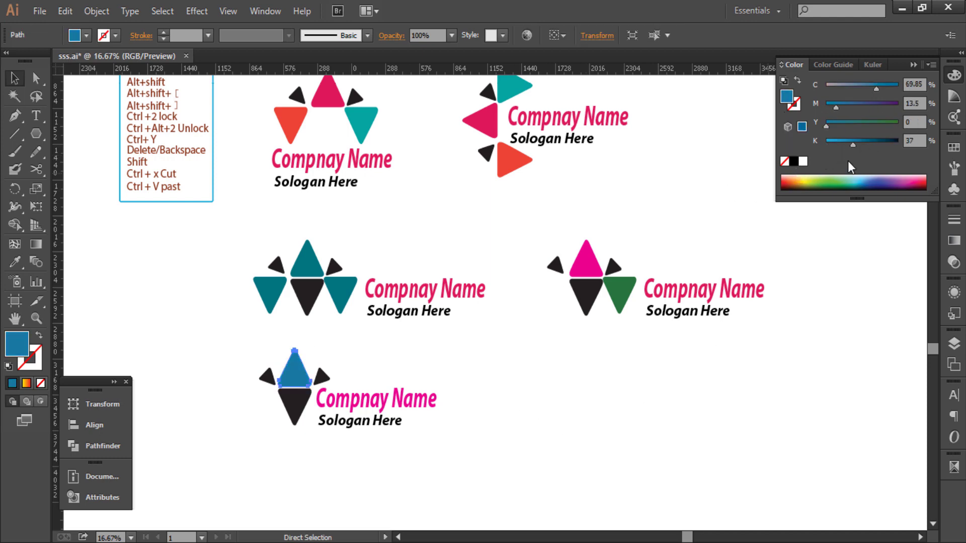
{"action": "key", "text": "v"}
{"action": "left_click", "coordinate": [481, 400]}
- Eyedropper the blue triangle colour onto the Compnay Name text
{"action": "left_click", "coordinate": [420, 399]}
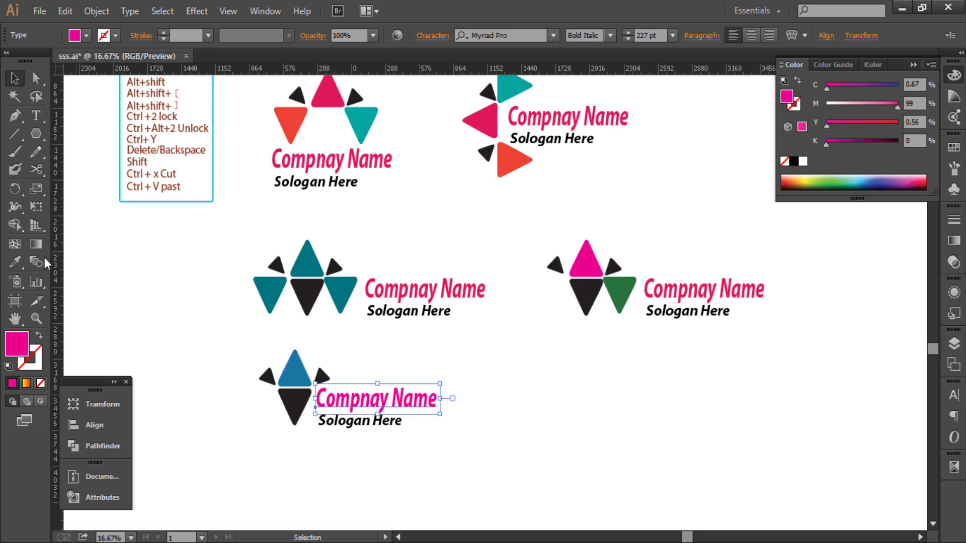
{"action": "left_click", "coordinate": [15, 262]}
{"action": "left_click", "coordinate": [300, 367]}
{"action": "left_click", "coordinate": [477, 371], "text": "ctrl"}
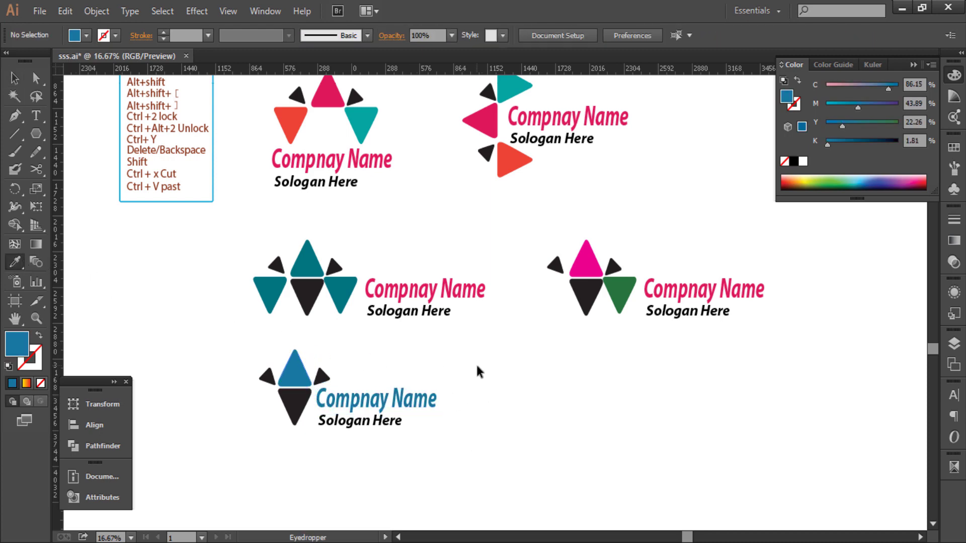
{"action": "key", "text": "v"}
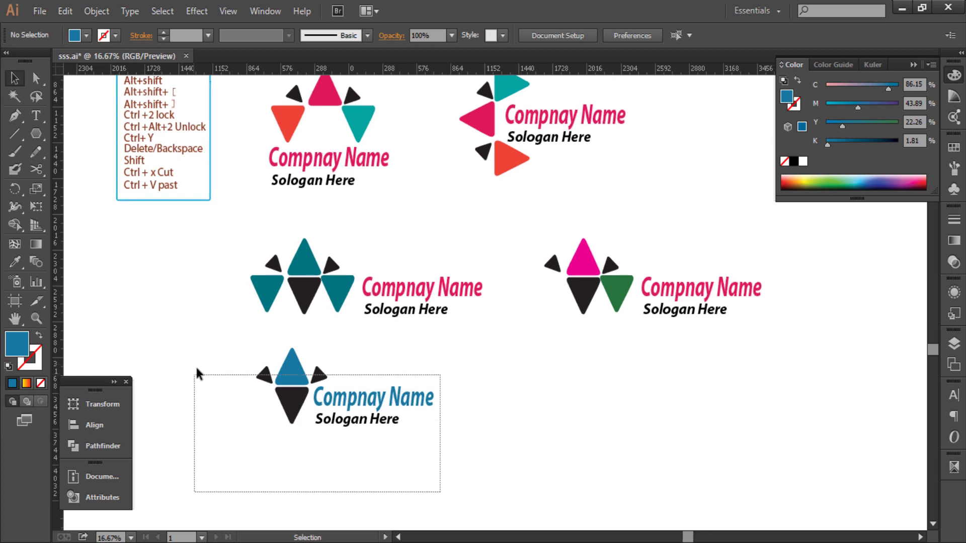
- Alt-drag a duplicate of the blue logo to its right and reposition its text
{"action": "left_click_drag", "start_coordinate": [440, 492], "coordinate": [195, 372]}
{"action": "left_click_drag", "start_coordinate": [285, 384], "coordinate": [549, 385]}
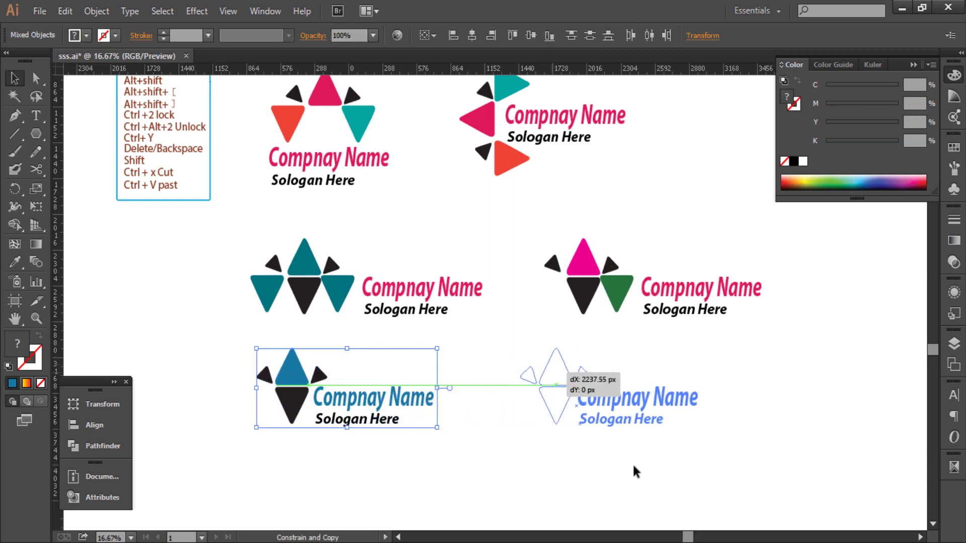
{"action": "mouse_move", "coordinate": [657, 471]}
{"action": "left_mouse_down"}
{"action": "mouse_move", "coordinate": [620, 397]}
{"action": "mouse_move", "coordinate": [663, 397]}
{"action": "left_mouse_up"}
{"action": "left_click", "coordinate": [607, 453]}
{"action": "left_click_drag", "start_coordinate": [607, 453], "coordinate": [550, 446]}
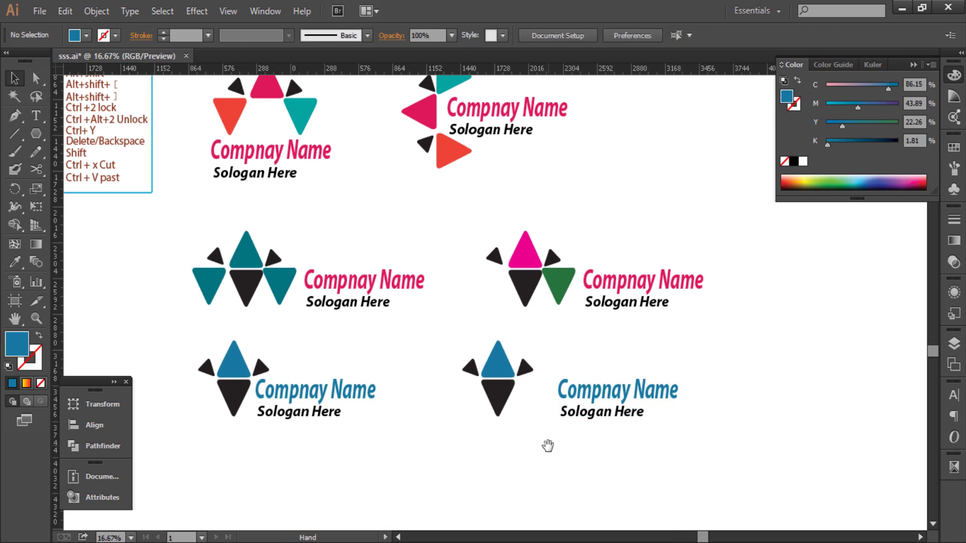
{"action": "left_click", "coordinate": [36, 133]}
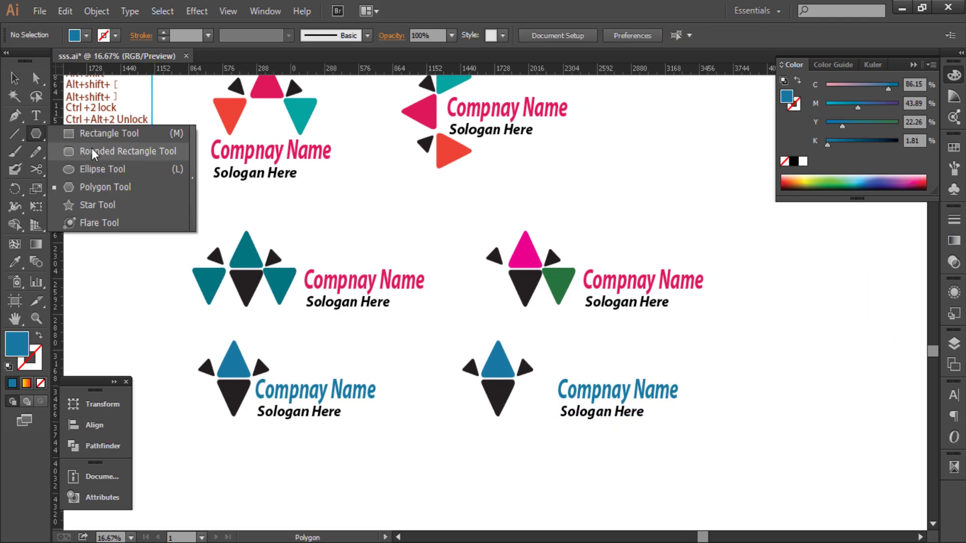
- Draw a solid black circle behind the duplicate's triangles
{"action": "left_click", "coordinate": [106, 170]}
{"action": "left_click_drag", "start_coordinate": [498, 377], "coordinate": [539, 408]}
{"action": "key", "text": "v"}
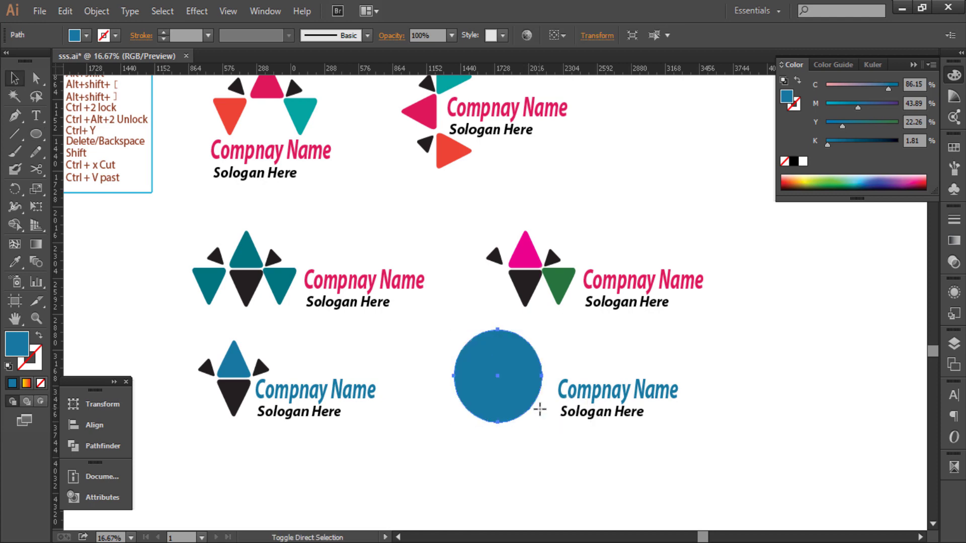
{"action": "key", "text": "ctrl+shift+bracketleft"}
{"action": "left_click", "coordinate": [878, 126]}
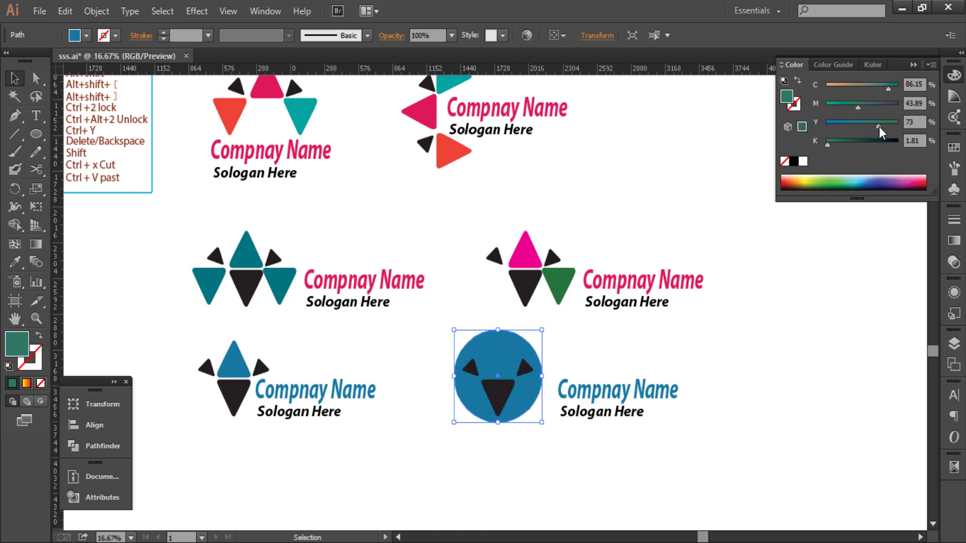
{"action": "left_click", "coordinate": [847, 91]}
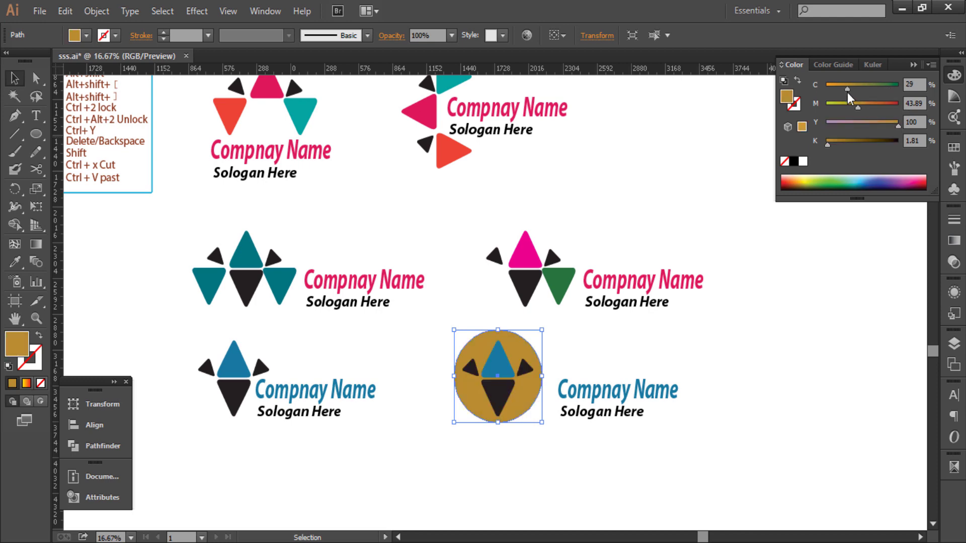
{"action": "left_click", "coordinate": [793, 161]}
{"action": "left_click", "coordinate": [718, 346]}
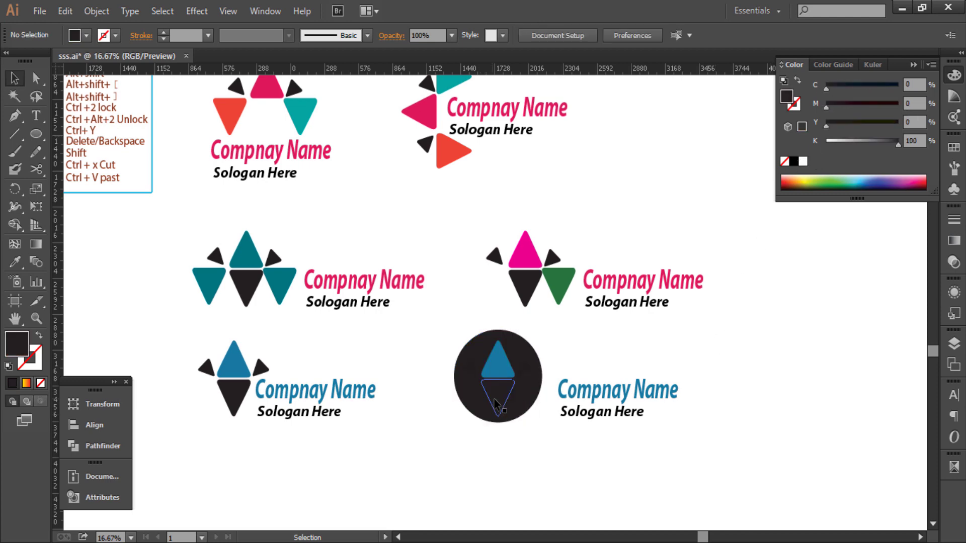
- Make the lower triangle and both small side triangles white
{"action": "left_click", "coordinate": [501, 405]}
{"action": "left_click", "coordinate": [523, 375], "text": "shift"}
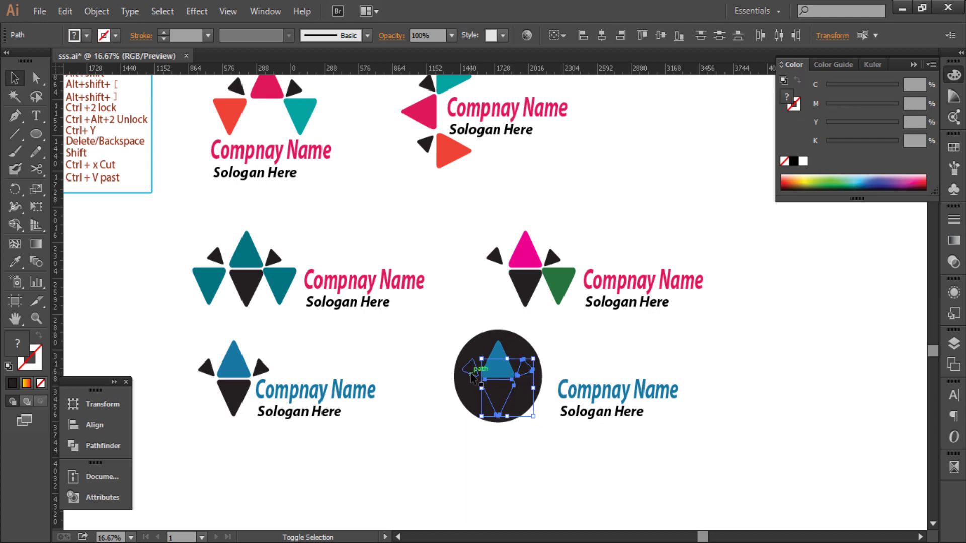
{"action": "left_click", "coordinate": [473, 370], "text": "shift"}
{"action": "left_click", "coordinate": [802, 162]}
{"action": "left_click", "coordinate": [807, 358]}
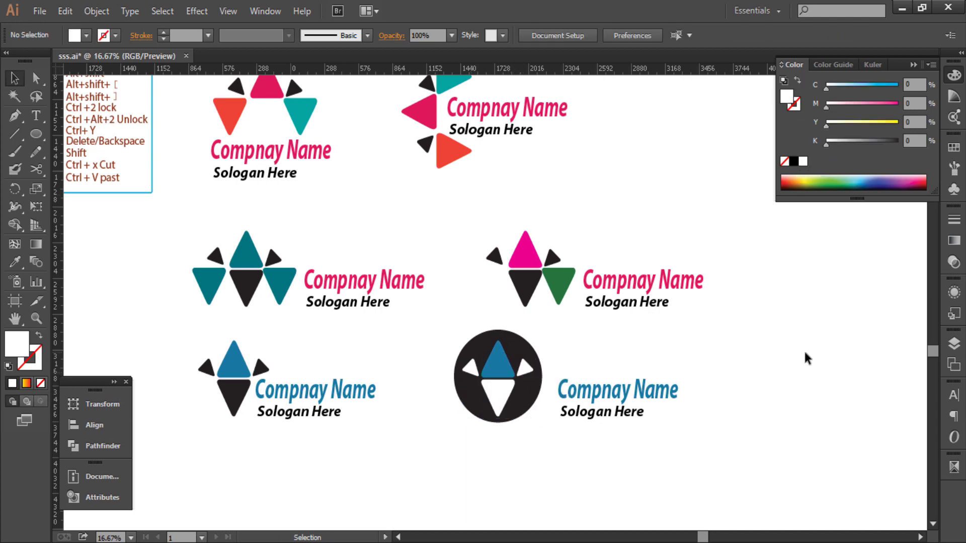
- Set the badge's top triangle to a mid grey using the K slider
{"action": "left_click", "coordinate": [491, 358]}
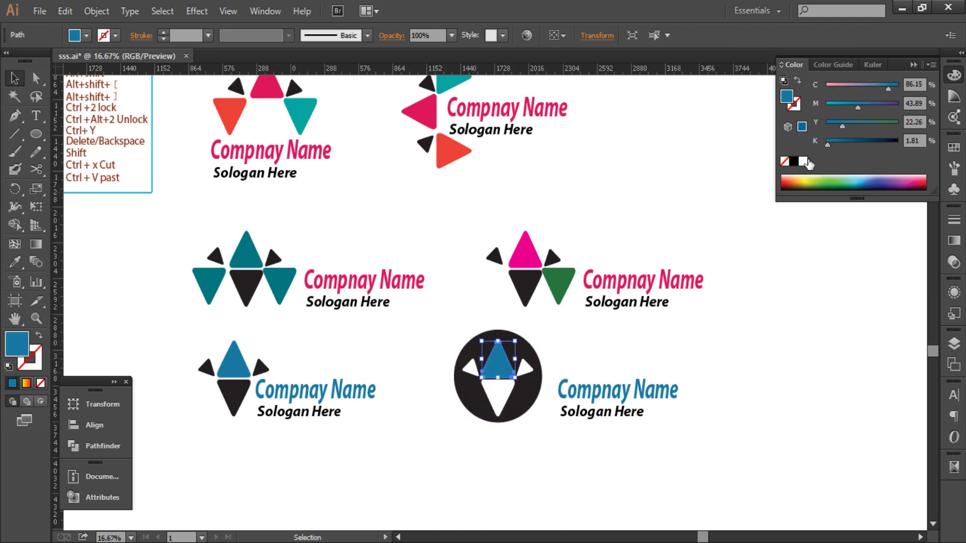
{"action": "left_click", "coordinate": [793, 161]}
{"action": "left_click_drag", "start_coordinate": [890, 141], "coordinate": [871, 140]}
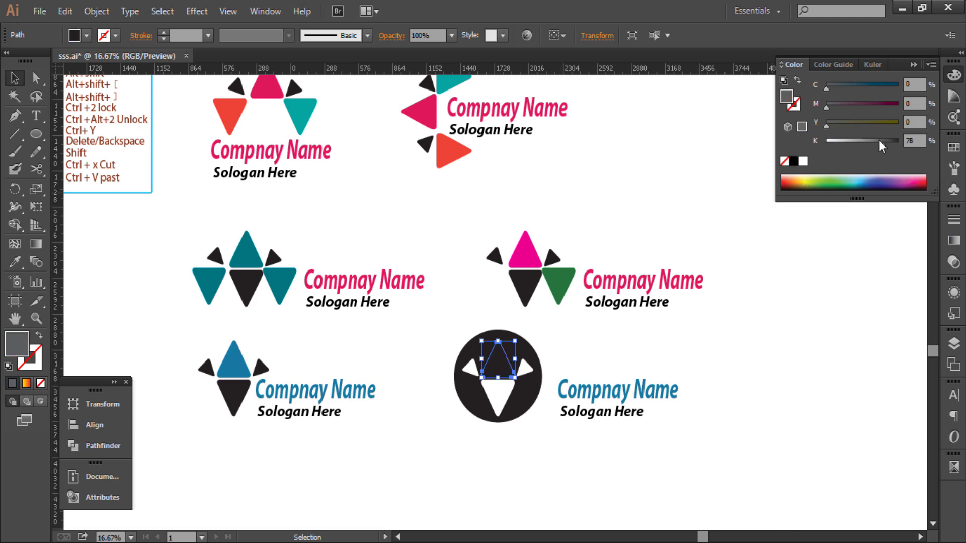
{"action": "left_click", "coordinate": [723, 436]}
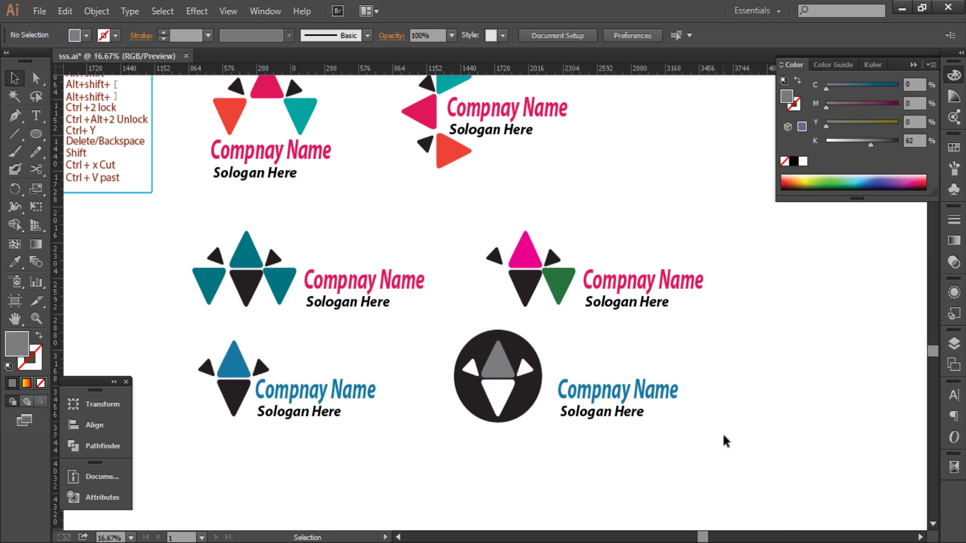
- Move the text closer to the badge and eyedropper the grey onto Compnay Name
{"action": "left_click", "coordinate": [602, 392]}
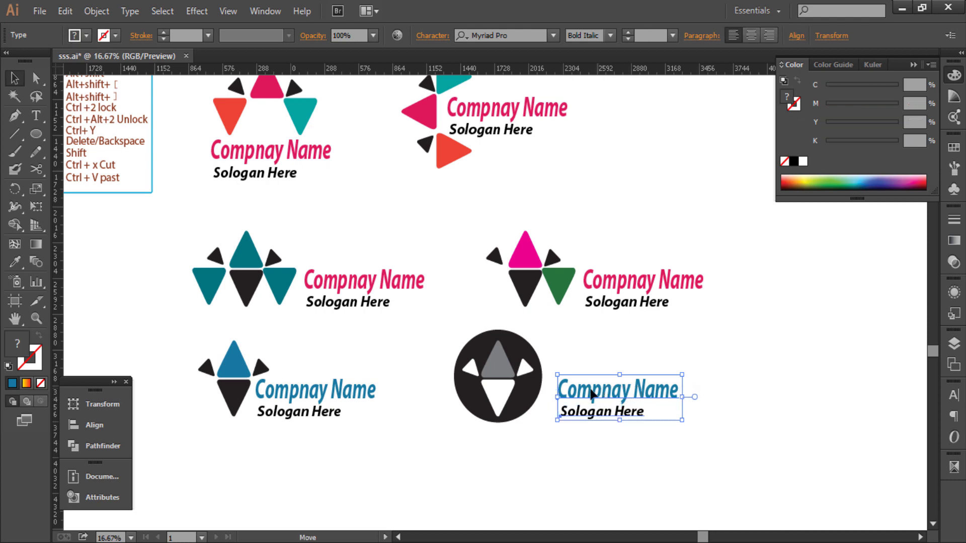
{"action": "left_click_drag", "start_coordinate": [601, 391], "coordinate": [589, 391]}
{"action": "left_click", "coordinate": [607, 451]}
{"action": "left_click", "coordinate": [624, 391]}
{"action": "left_click", "coordinate": [15, 261]}
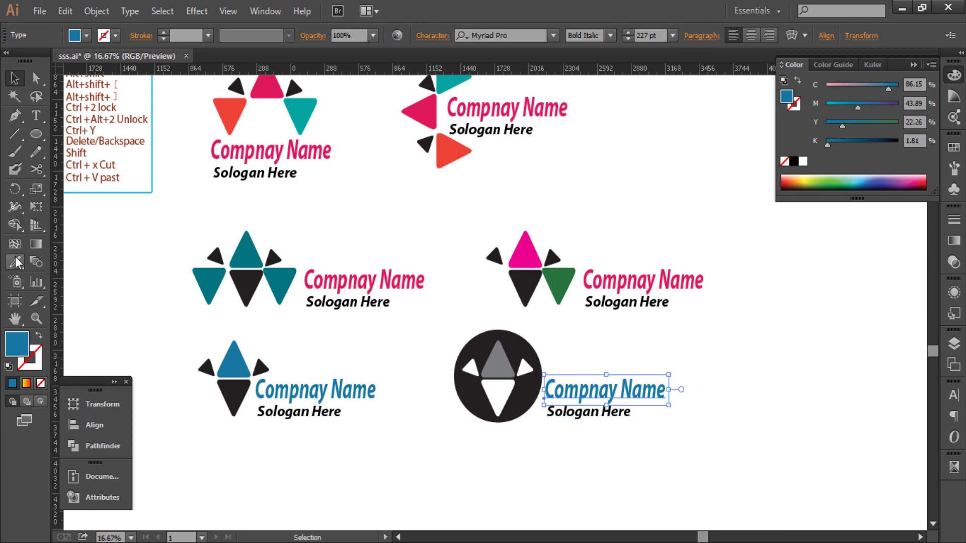
{"action": "left_click", "coordinate": [491, 367]}
{"action": "key", "text": "ctrl+shift+a"}
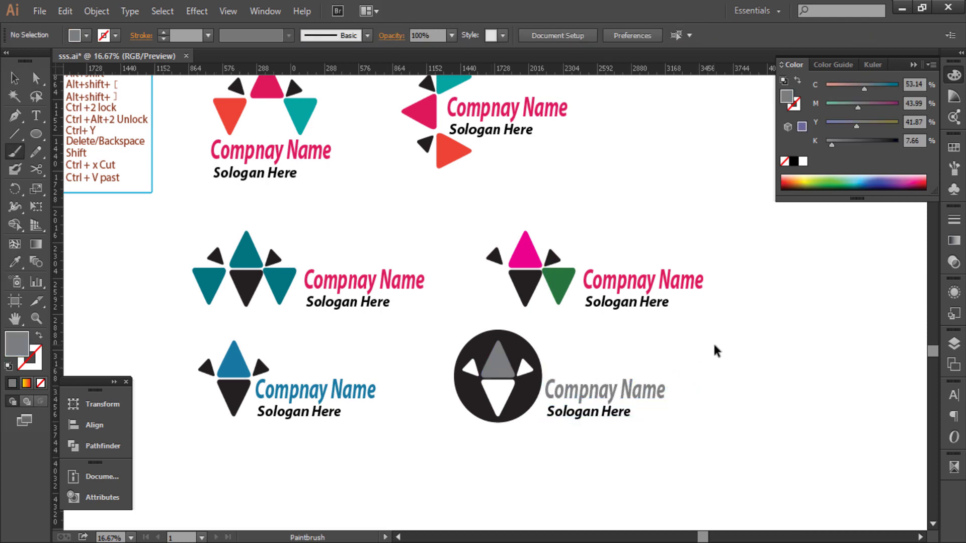
{"action": "key", "text": "ctrl+minus"}
{"action": "left_click", "coordinate": [14, 78]}
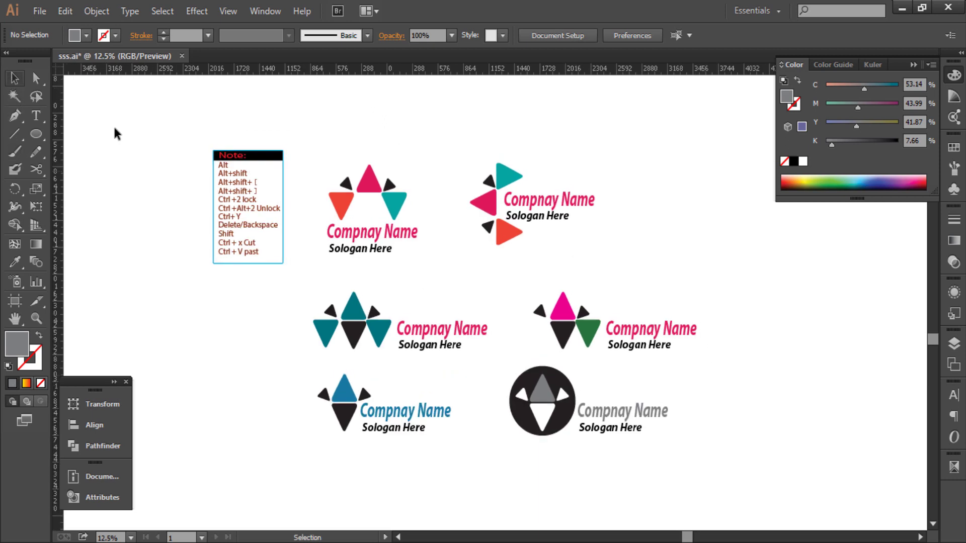
- Move the pink-green and teal logos up to tighten their spacing
{"action": "mouse_move", "coordinate": [524, 291]}
{"action": "left_mouse_down"}
{"action": "mouse_move", "coordinate": [653, 344]}
{"action": "mouse_move", "coordinate": [622, 334]}
{"action": "left_mouse_up"}
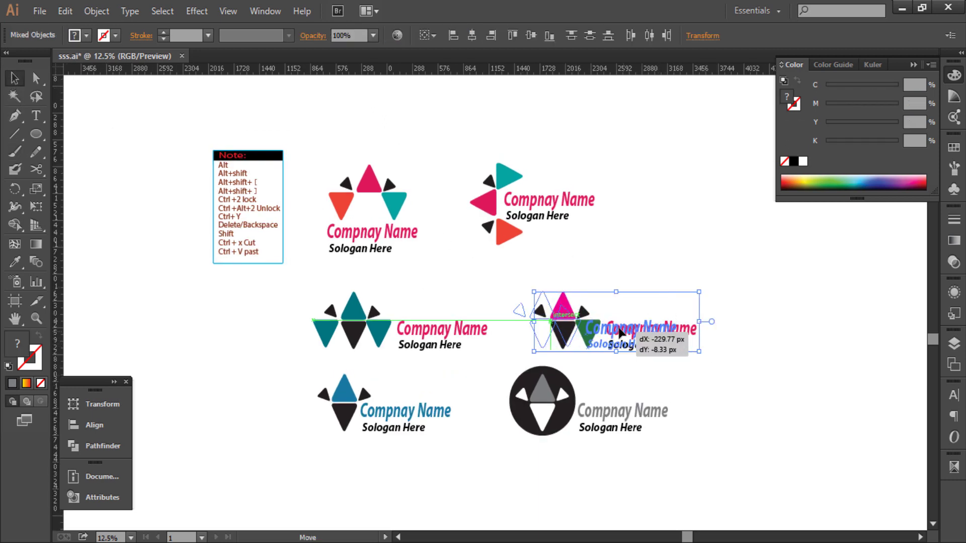
{"action": "left_click", "coordinate": [730, 400]}
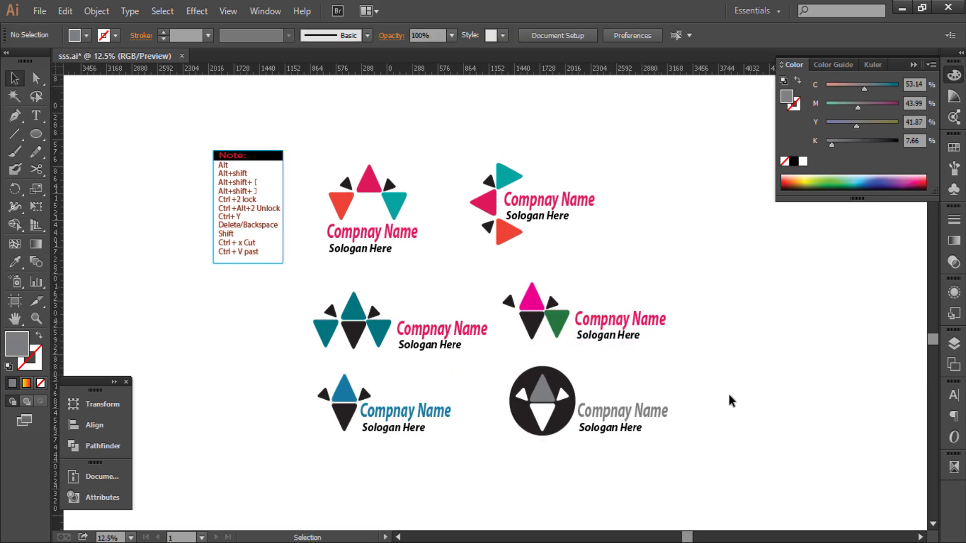
{"action": "mouse_move", "coordinate": [297, 290]}
{"action": "left_mouse_down"}
{"action": "mouse_move", "coordinate": [444, 354]}
{"action": "mouse_move", "coordinate": [437, 324]}
{"action": "left_mouse_up"}
{"action": "left_click", "coordinate": [714, 249]}
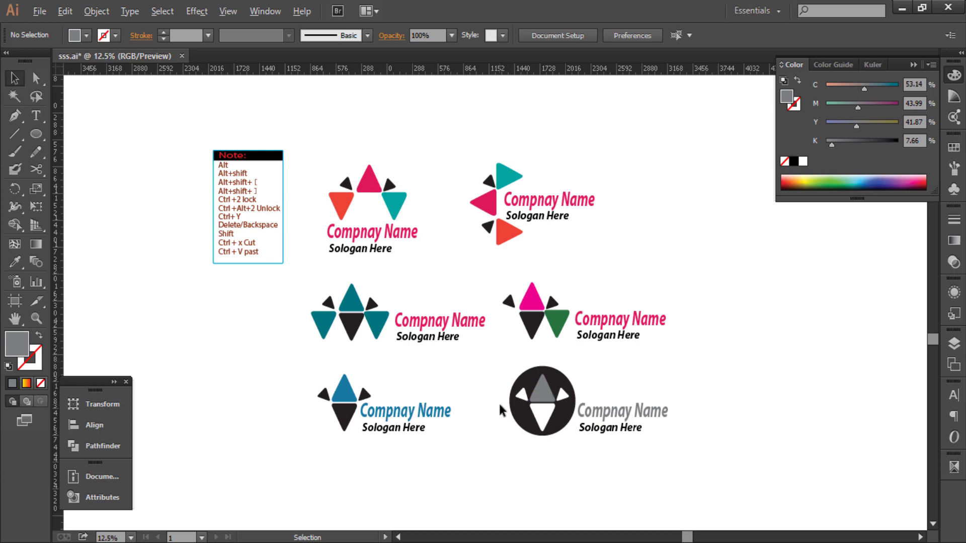
- Alt-drag a copy of the black circle badge logo down below the others
{"action": "scroll", "coordinate": [535, 410], "scroll_direction": "up", "scroll_amount": 2}
{"action": "scroll", "coordinate": [518, 345], "scroll_direction": "up", "scroll_amount": 1}
{"action": "scroll", "coordinate": [519, 342], "scroll_direction": "up", "scroll_amount": 1}
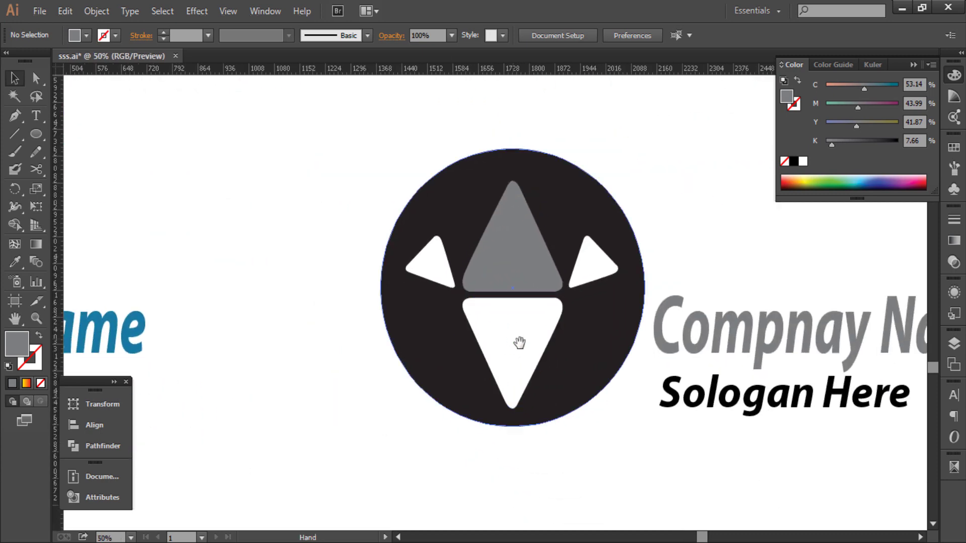
{"action": "left_click_drag", "start_coordinate": [640, 448], "coordinate": [355, 189]}
{"action": "scroll", "coordinate": [410, 236], "scroll_direction": "down", "scroll_amount": 1}
{"action": "left_click", "coordinate": [582, 378]}
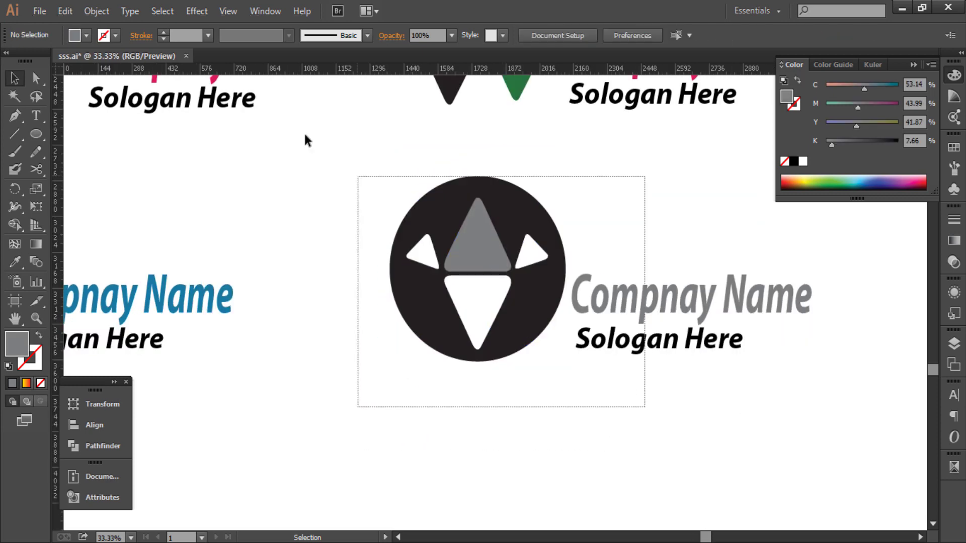
{"action": "left_click", "coordinate": [460, 243]}
{"action": "scroll", "coordinate": [461, 242], "scroll_direction": "down", "scroll_amount": 2}
{"action": "mouse_move", "coordinate": [460, 242]}
{"action": "left_mouse_down"}
{"action": "mouse_move", "coordinate": [467, 331]}
{"action": "mouse_move", "coordinate": [338, 367]}
{"action": "left_mouse_up"}
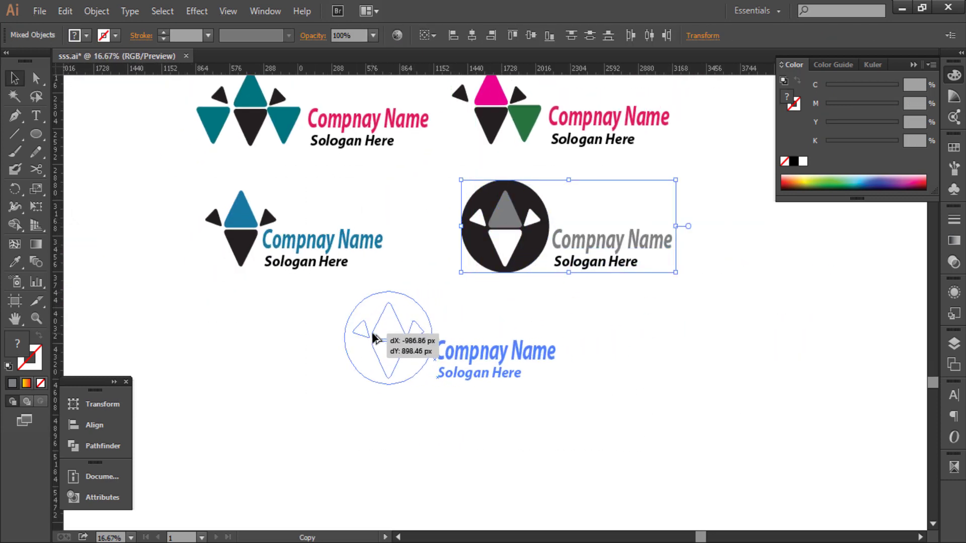
- Fill the copied badge's circle with the yellow-to-red gradient
{"action": "left_click", "coordinate": [483, 315]}
{"action": "left_click", "coordinate": [420, 314], "text": "shift"}
{"action": "key", "text": "shift+x"}
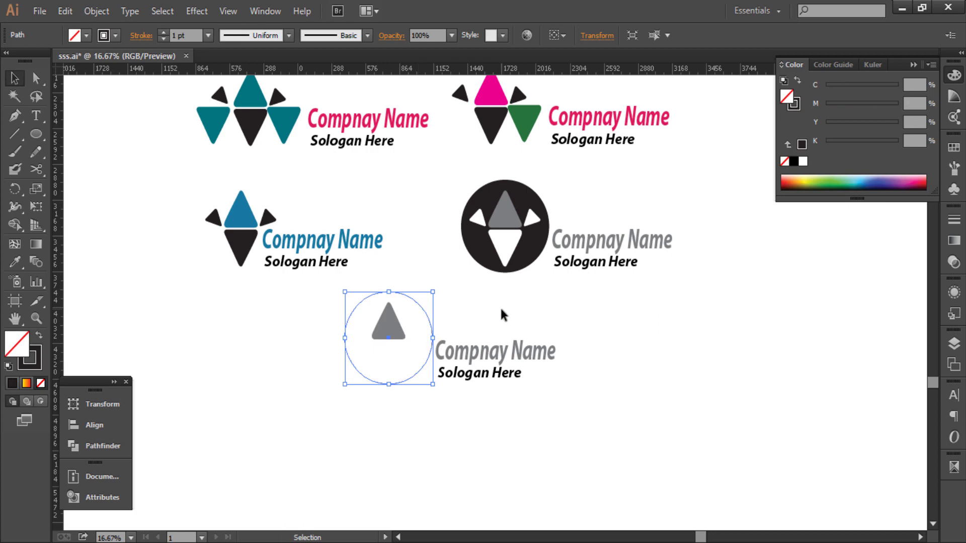
{"action": "key", "text": "ctrl+z"}
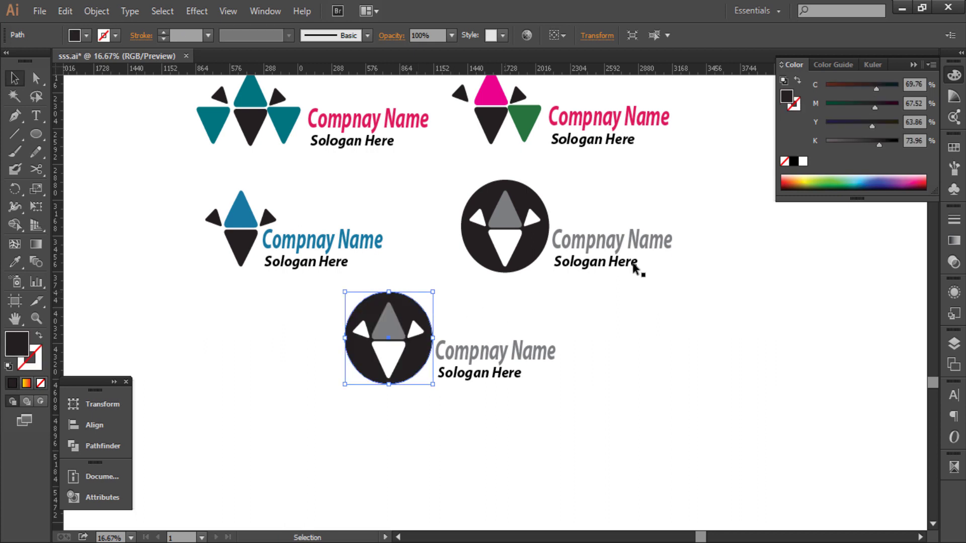
{"action": "left_click", "coordinate": [954, 240]}
{"action": "left_click", "coordinate": [871, 324]}
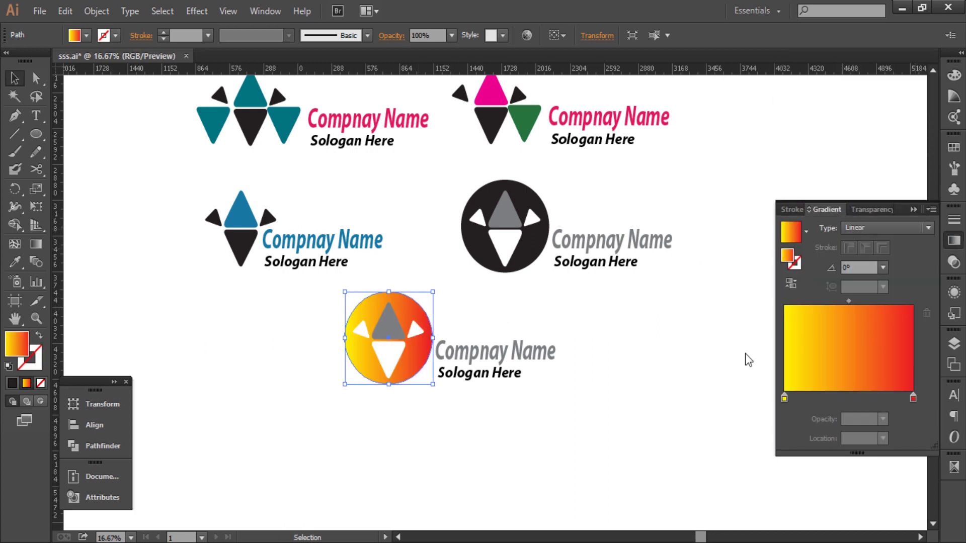
{"action": "left_click", "coordinate": [646, 372]}
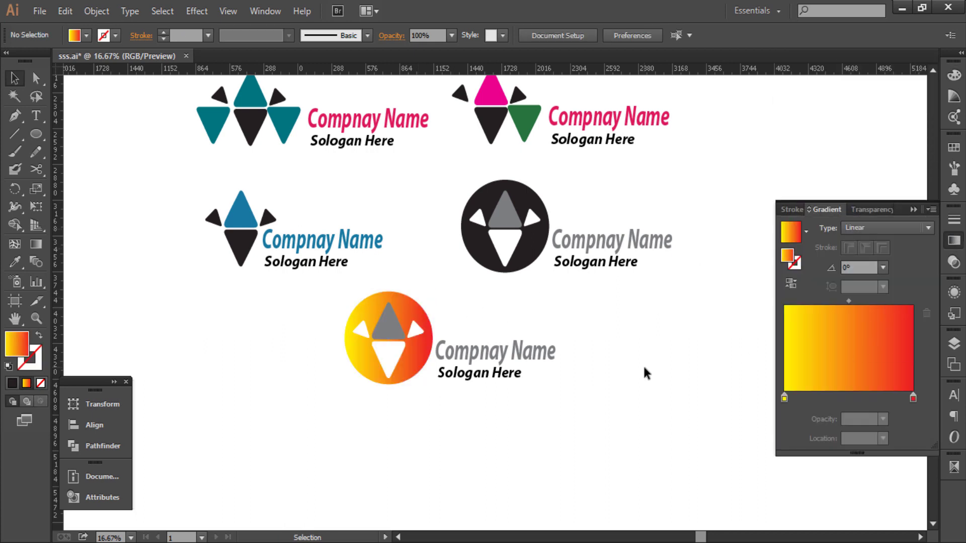
- Give the gradient circle a dark outline with an 18 pt stroke weight
{"action": "left_click", "coordinate": [422, 318]}
{"action": "left_click", "coordinate": [954, 75]}
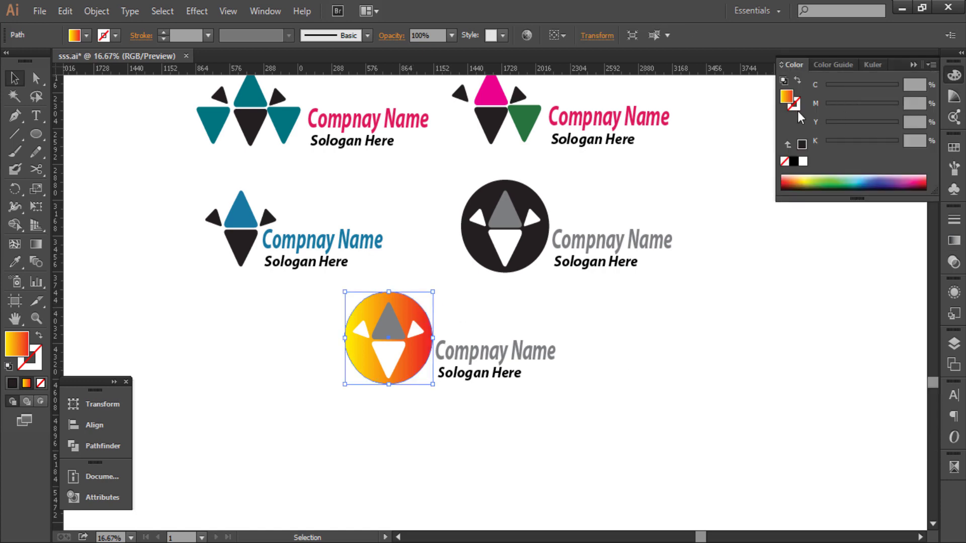
{"action": "left_click", "coordinate": [802, 145]}
{"action": "left_click", "coordinate": [717, 322]}
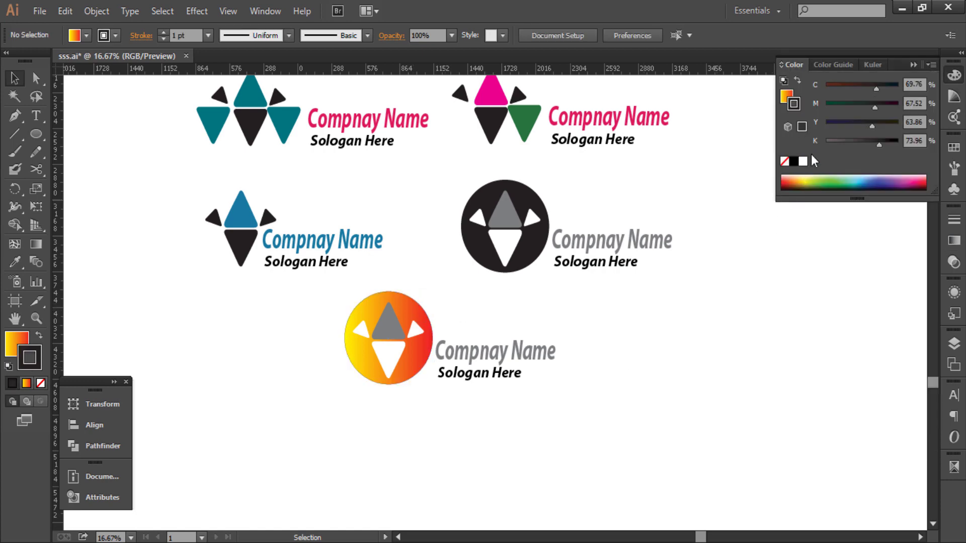
{"action": "left_click", "coordinate": [414, 302]}
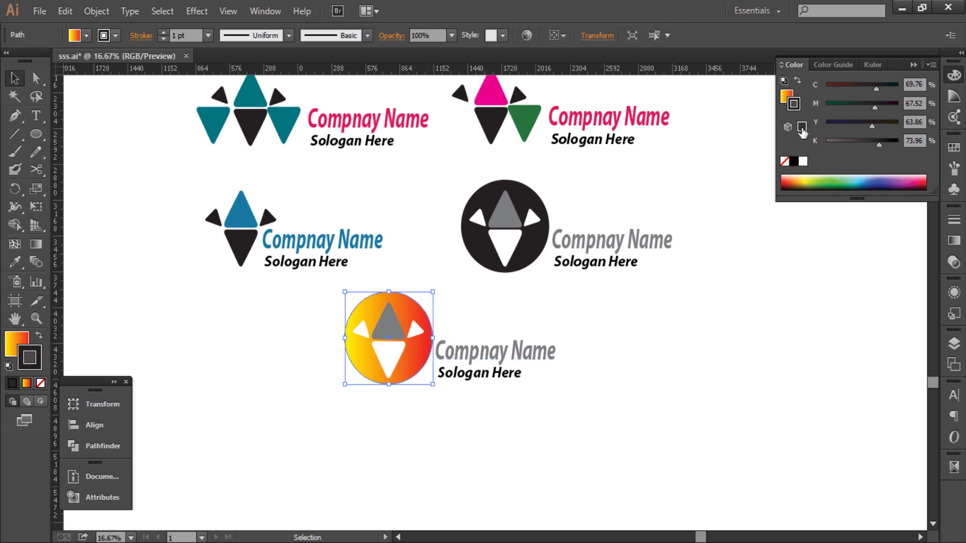
{"action": "left_click", "coordinate": [801, 129]}
{"action": "left_click", "coordinate": [953, 220]}
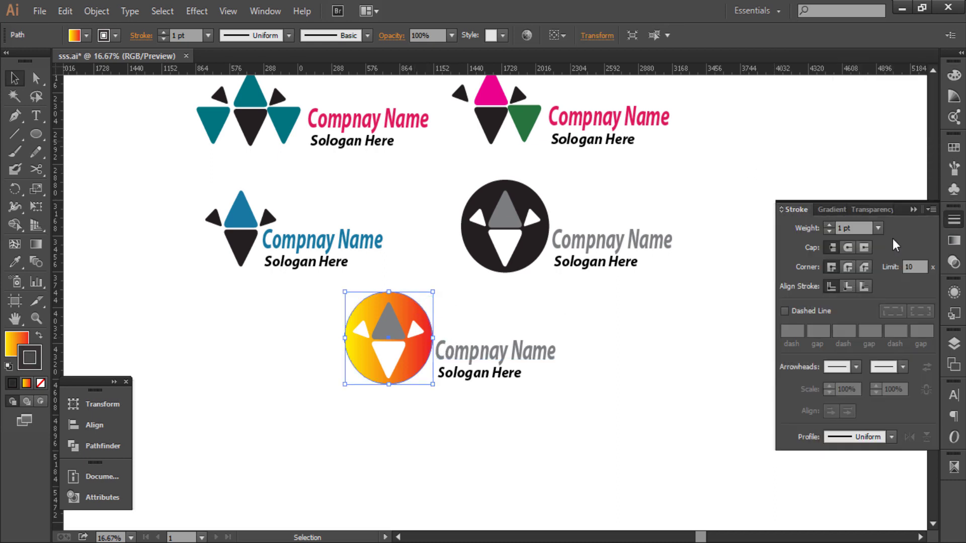
{"action": "left_click", "coordinate": [829, 226]}
{"action": "left_click", "coordinate": [829, 226]}
{"action": "left_click", "coordinate": [829, 226]}
{"action": "left_click", "coordinate": [828, 226]}
{"action": "left_click", "coordinate": [588, 393]}
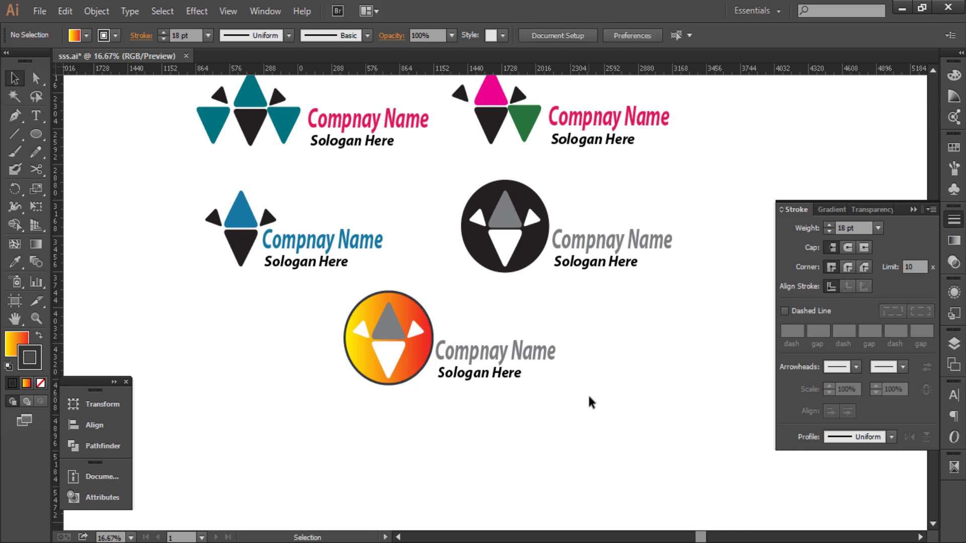
{"action": "scroll", "coordinate": [489, 404], "scroll_direction": "up", "scroll_amount": 2}
{"action": "scroll", "coordinate": [488, 403], "scroll_direction": "up", "scroll_amount": 2}
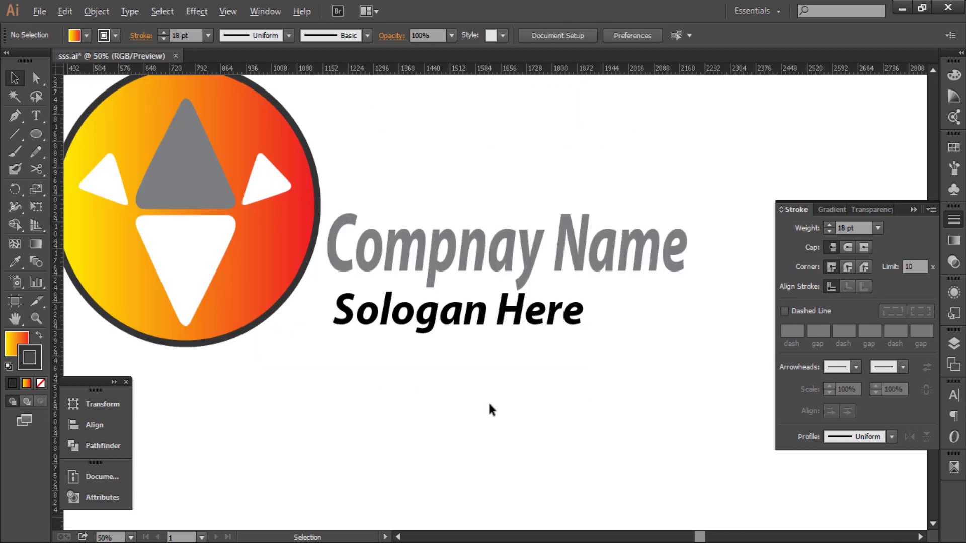
{"action": "scroll", "coordinate": [493, 387], "scroll_direction": "down", "scroll_amount": 2}
{"action": "scroll", "coordinate": [493, 387], "scroll_direction": "down", "scroll_amount": 2}
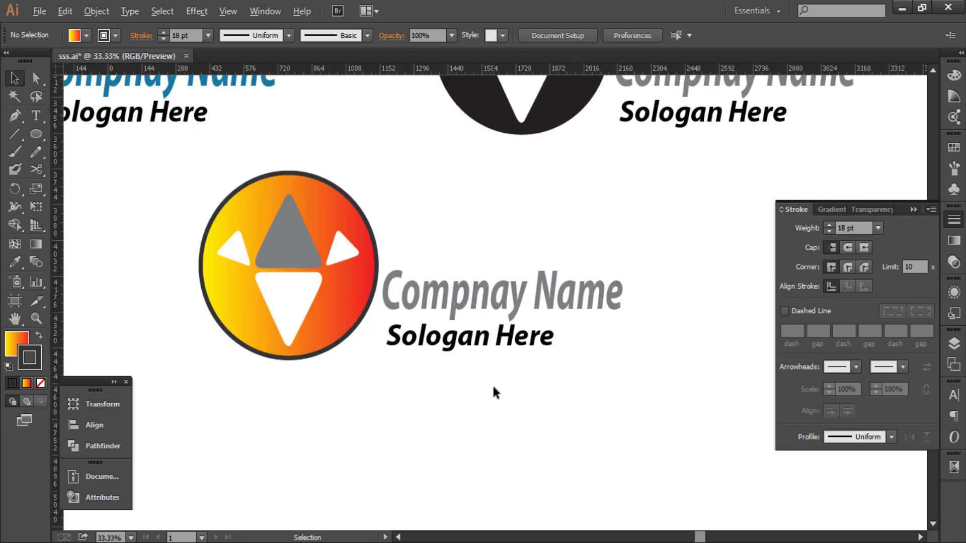
{"action": "scroll", "coordinate": [492, 387], "scroll_direction": "down", "scroll_amount": 1}
{"action": "scroll", "coordinate": [493, 387], "scroll_direction": "down", "scroll_amount": 1}
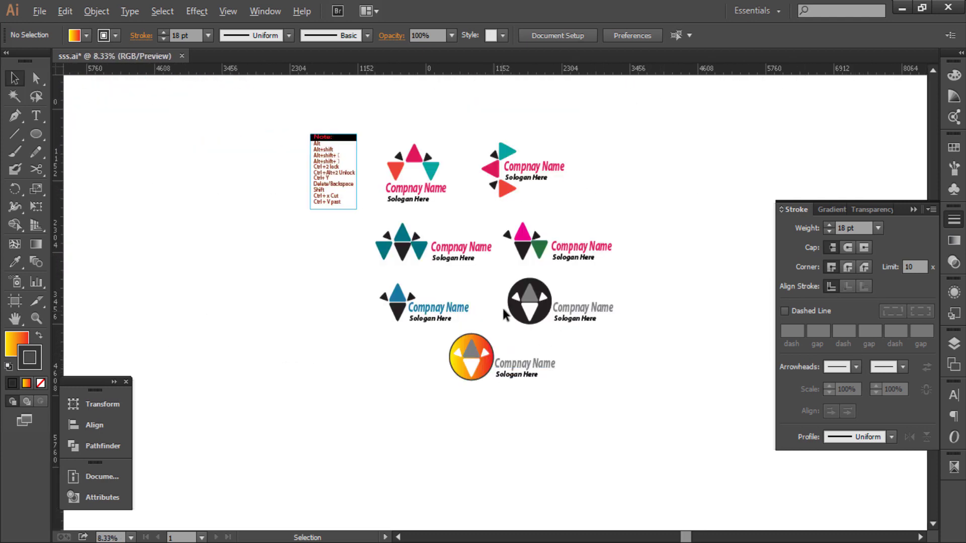
{"action": "scroll", "coordinate": [508, 281], "scroll_direction": "up", "scroll_amount": 1}
{"action": "mouse_move", "coordinate": [511, 244]}
{"action": "left_mouse_down"}
{"action": "mouse_move", "coordinate": [484, 344]}
{"action": "mouse_move", "coordinate": [458, 268]}
{"action": "left_mouse_up"}
{"action": "left_click_drag", "start_coordinate": [511, 465], "coordinate": [362, 379]}
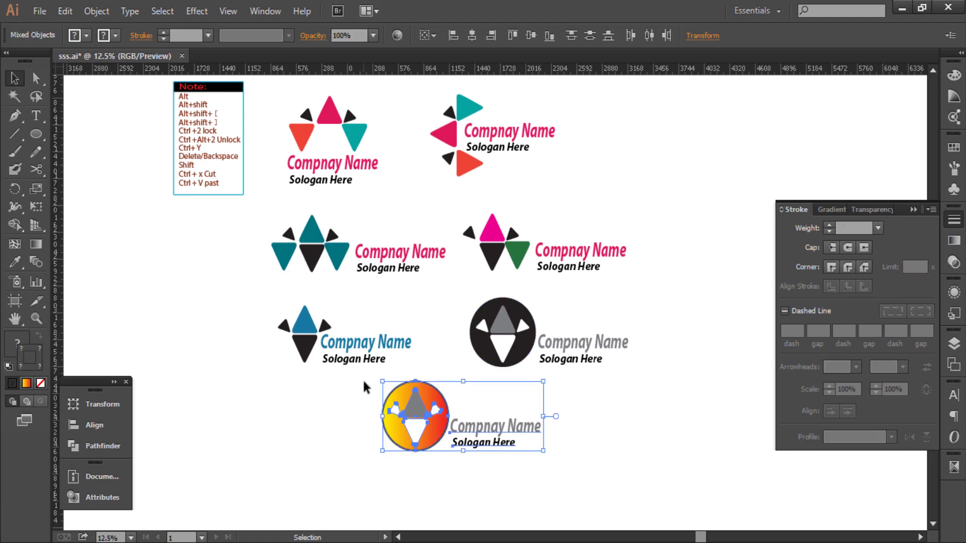